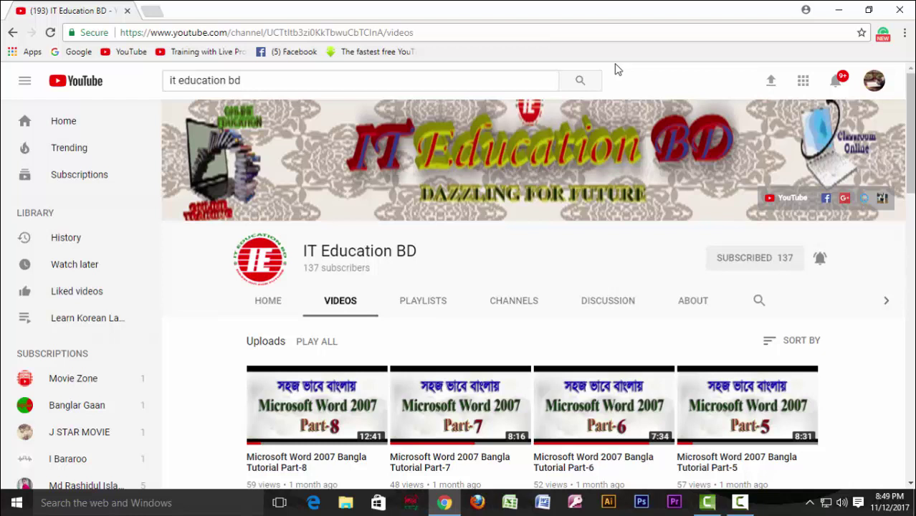
# - Open the 'Microsoft Word 2007 Bangla Tutorial Part-7' video from the channel's Videos tab
pyautogui.click(470, 414)
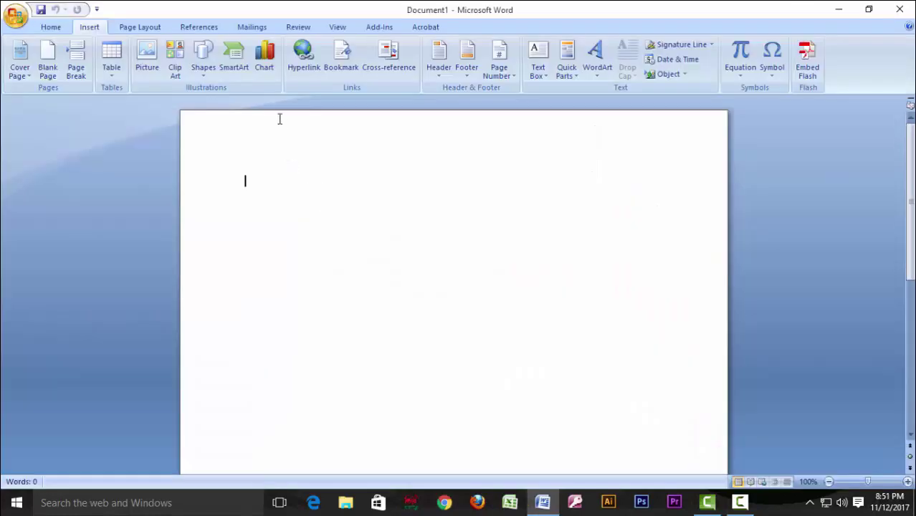
# - Browse the SmartArt List, Process and Cycle layouts, then select Vertical Picture List
pyautogui.click(233, 57)
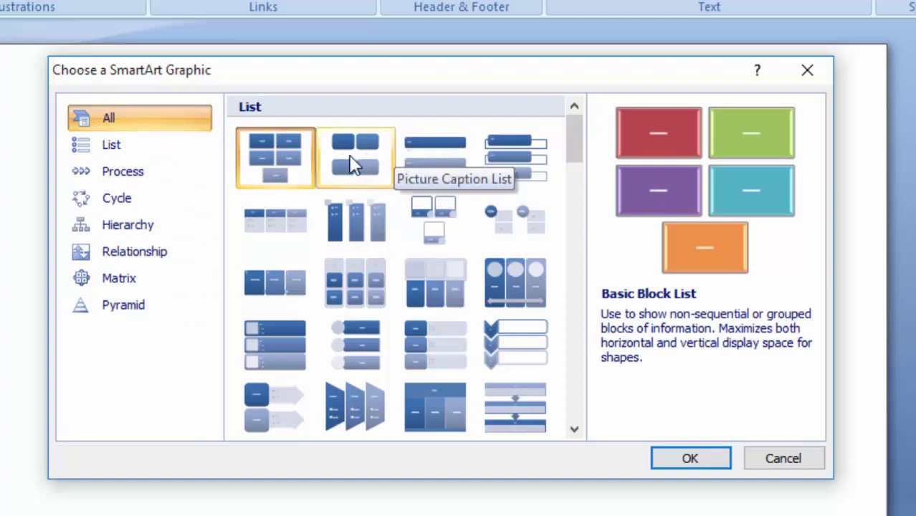
pyautogui.click(101, 146)
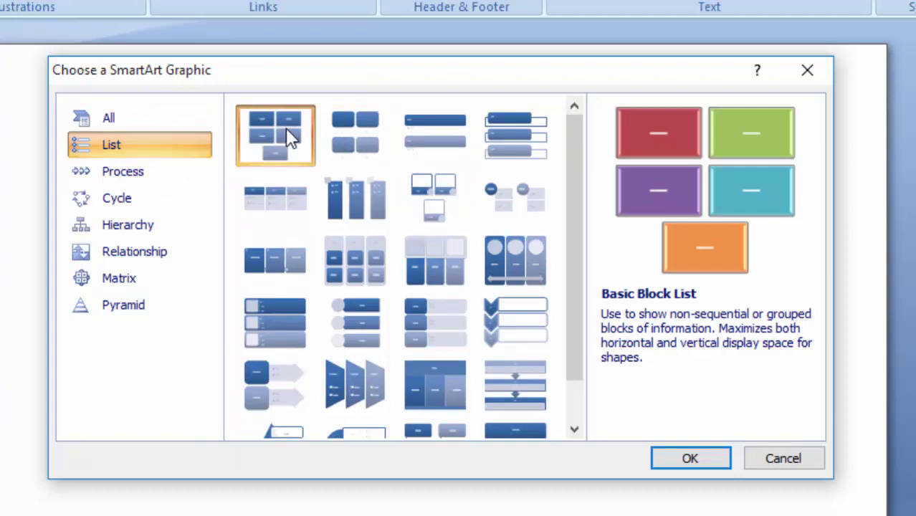
pyautogui.click(120, 176)
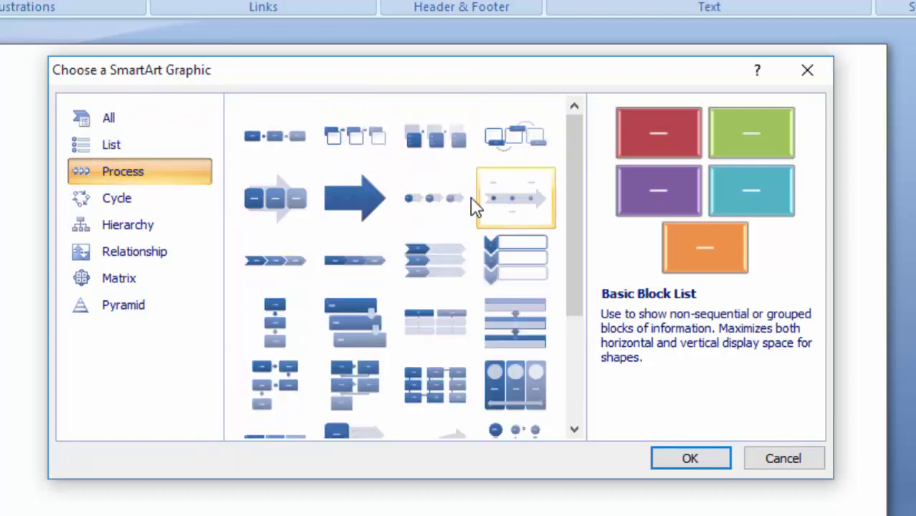
pyautogui.click(127, 198)
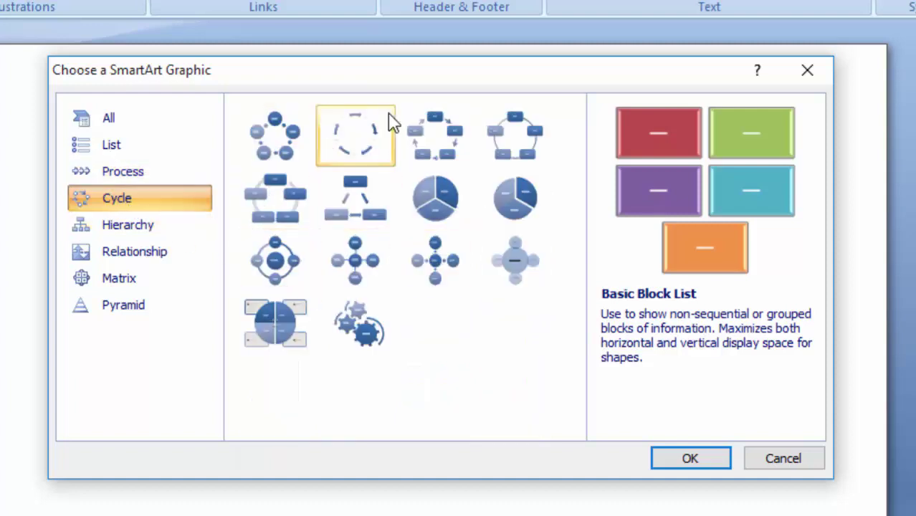
pyautogui.click(124, 147)
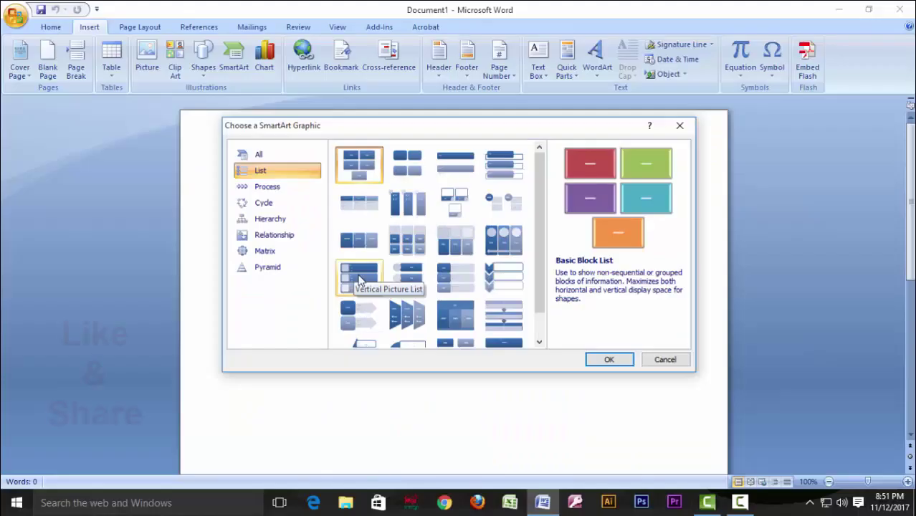
pyautogui.click(273, 316)
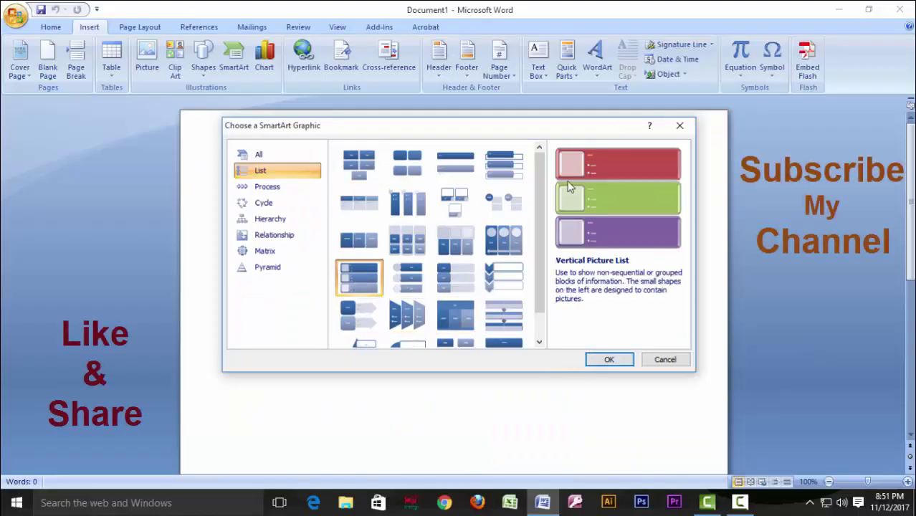
# - Insert the Vertical Picture List and enter Bangladesh with sub-bullets Barisal and Dhaka
pyautogui.click(608, 359)
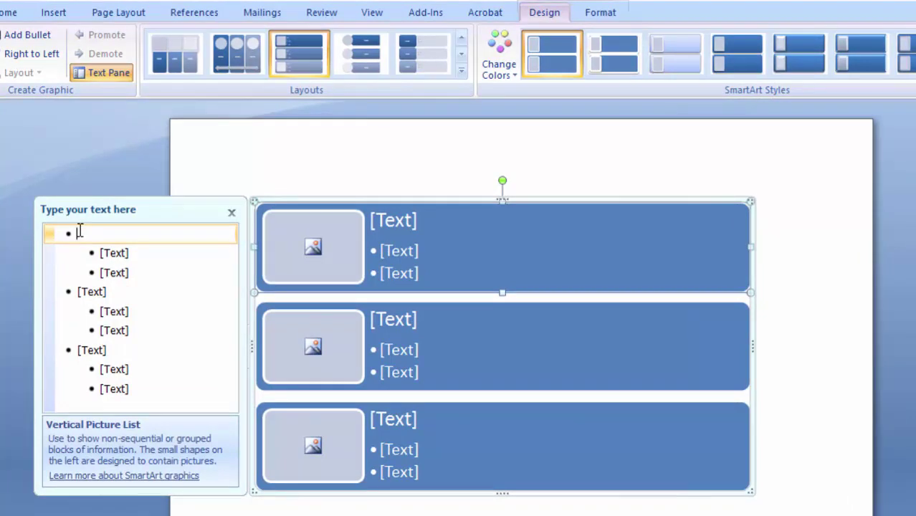
pyautogui.write('Bangladesh')
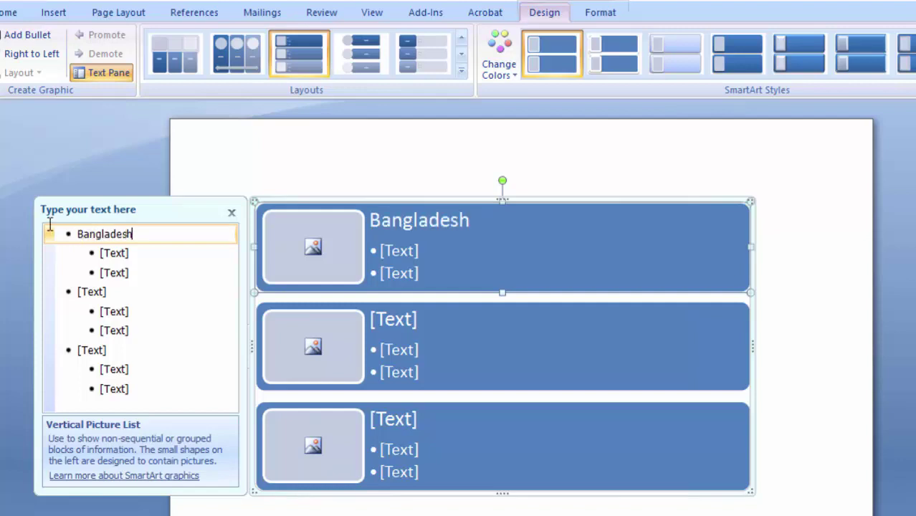
pyautogui.click(122, 260)
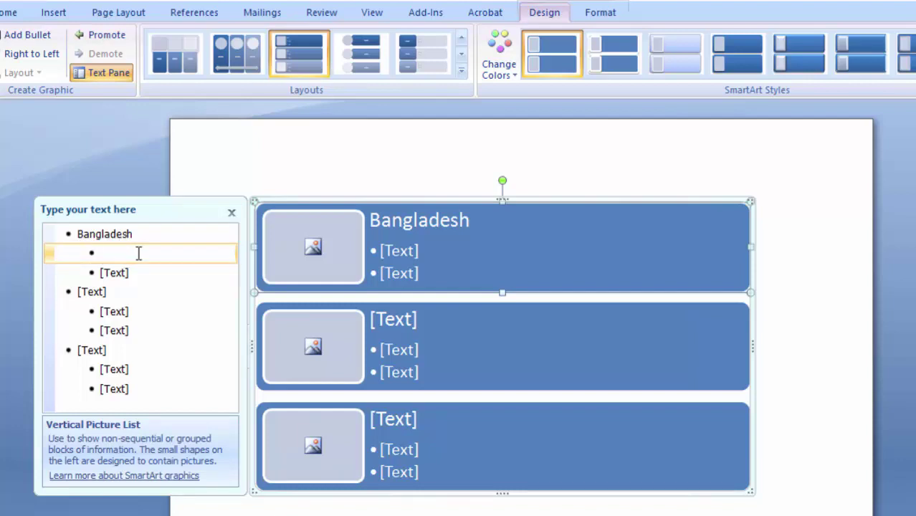
pyautogui.write('Barisal')
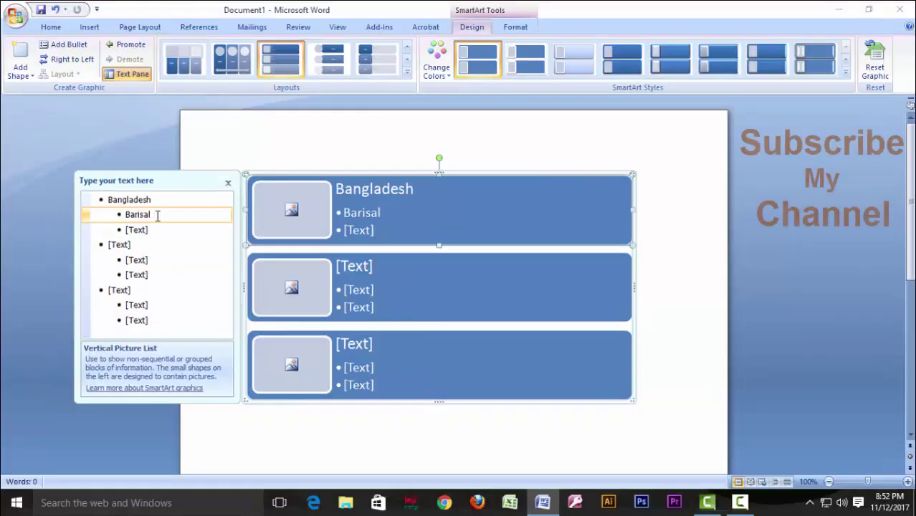
pyautogui.click(137, 230)
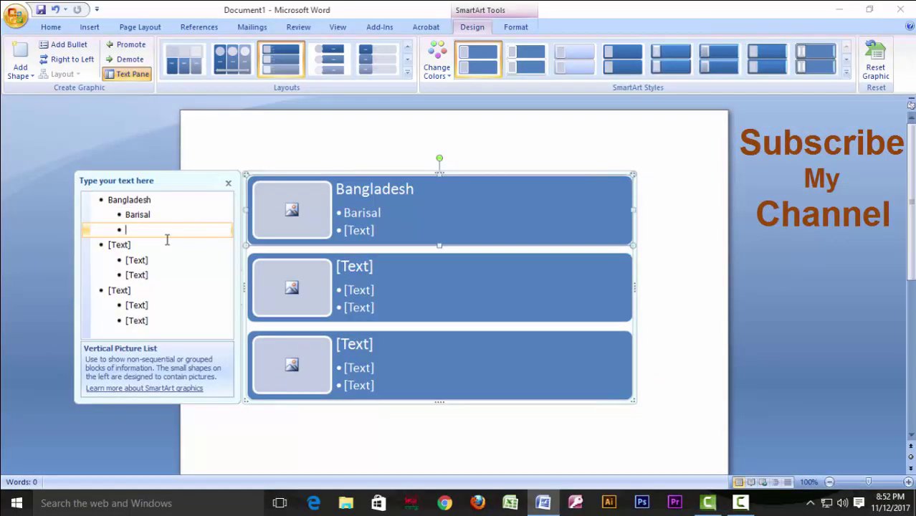
pyautogui.write('Dhaka')
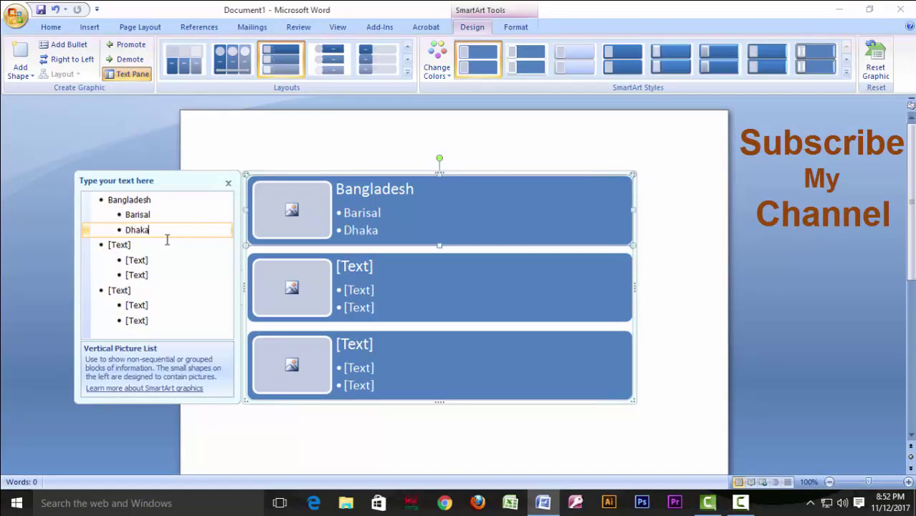
pyautogui.click(120, 245)
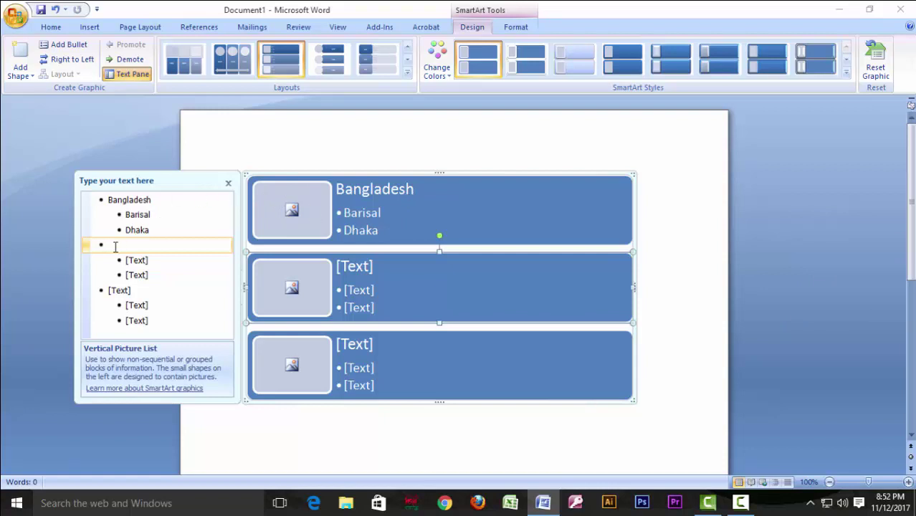
# - Move through the second item's sub-bullets and look over the SmartArt Format and Design tabs
pyautogui.click(141, 260)
pyautogui.click(141, 277)
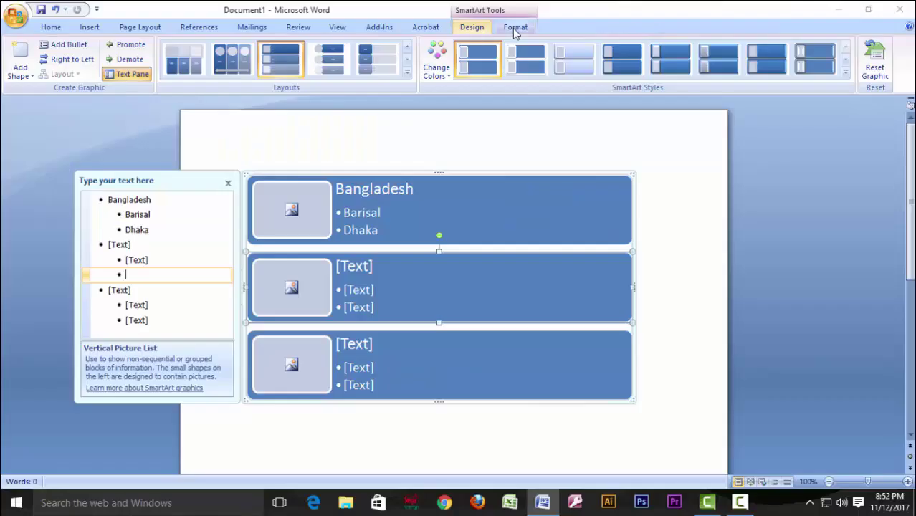
pyautogui.click(698, 96)
pyautogui.click(478, 29)
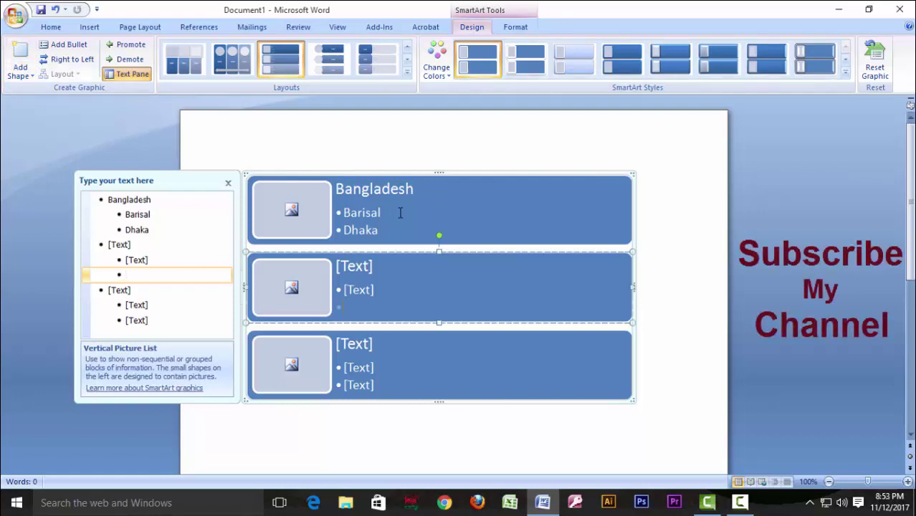
# - Open a box's picture chooser, cancel it, and bring up the Add Shape options
pyautogui.click(308, 209)
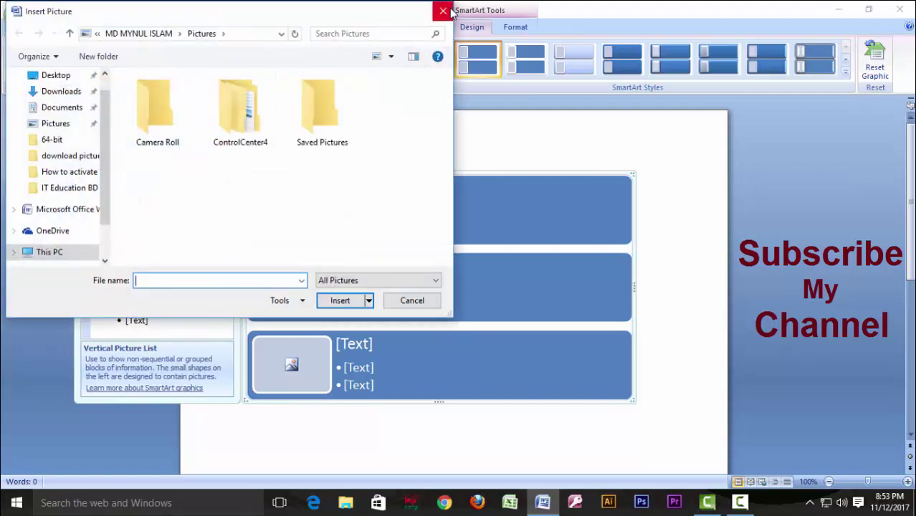
pyautogui.click(443, 10)
pyautogui.click(21, 75)
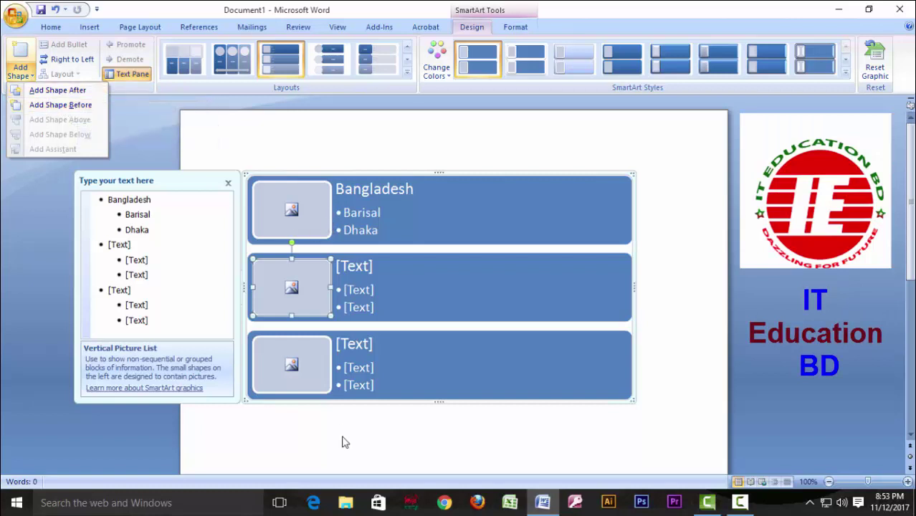
# - Add an empty shape after the second box with a bullet, toggling Right to Left on and off
pyautogui.click(28, 54)
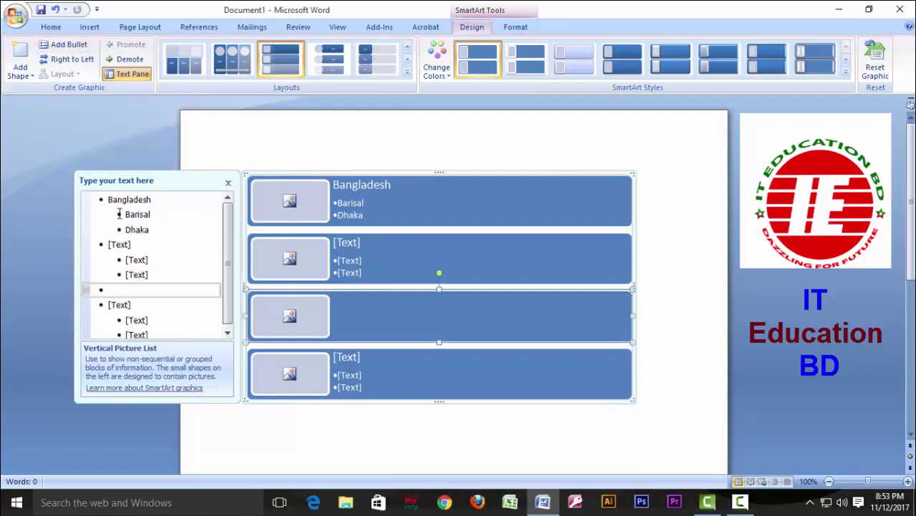
pyautogui.click(70, 46)
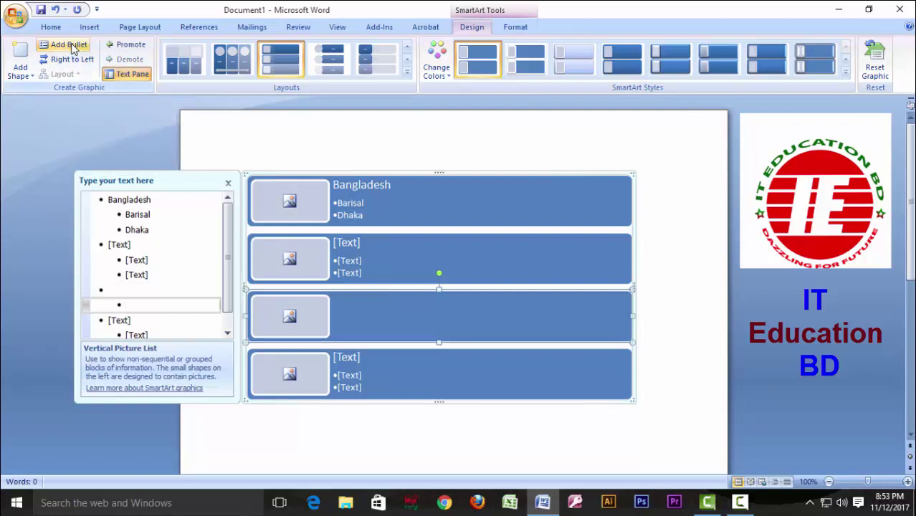
pyautogui.click(110, 290)
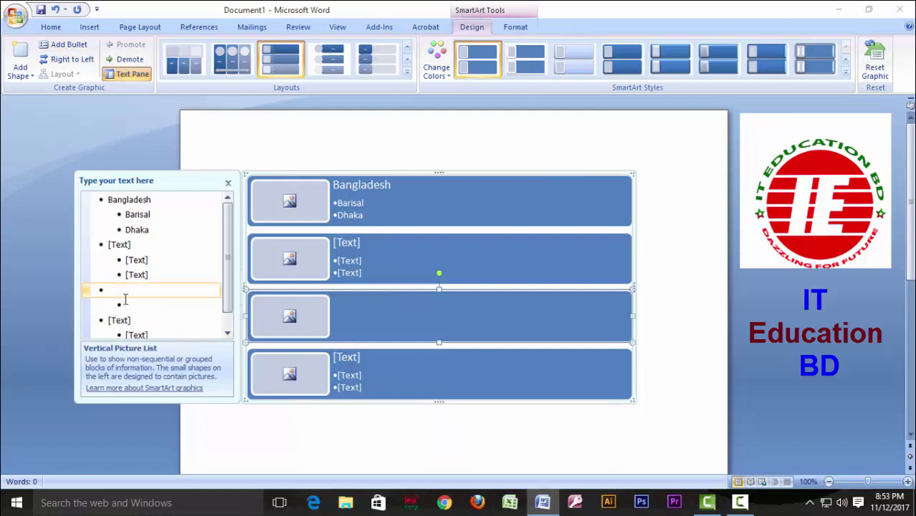
pyautogui.click(72, 58)
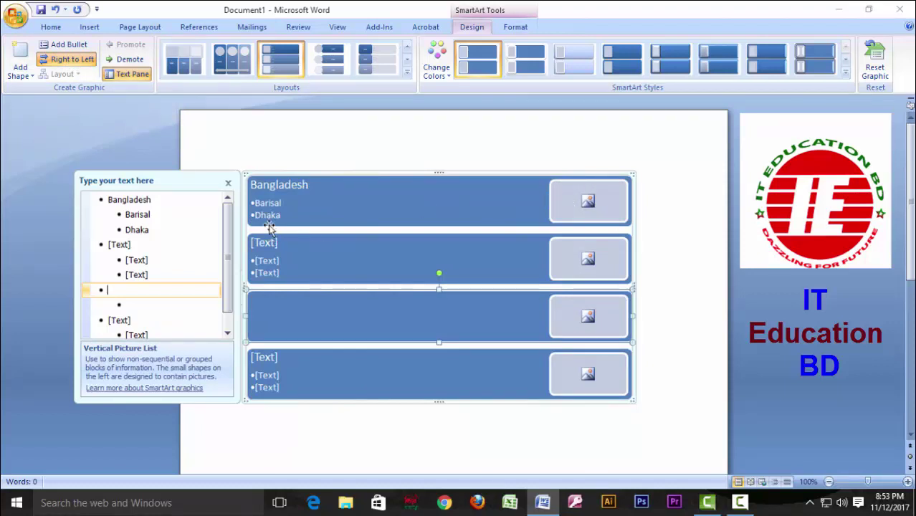
pyautogui.click(68, 59)
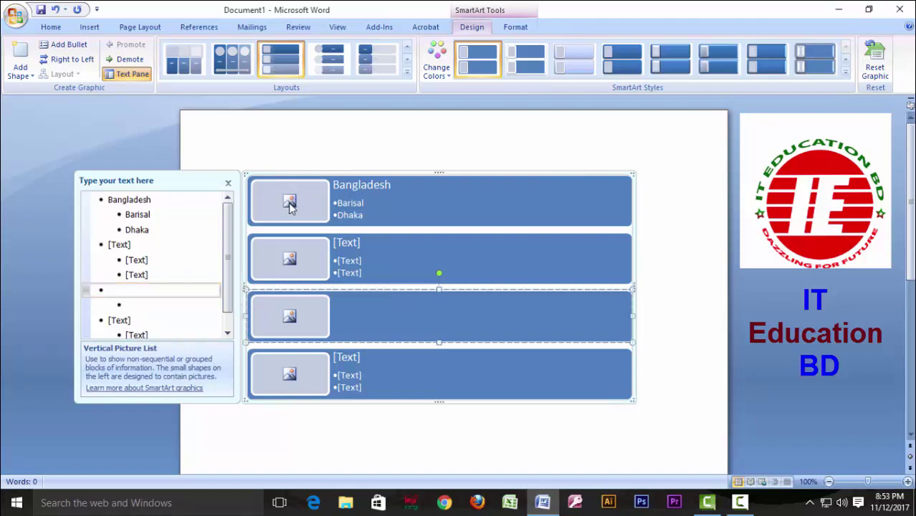
# - Insert the logo-IE image from the IT Education BD folder into the first box's picture slot
pyautogui.click(291, 204)
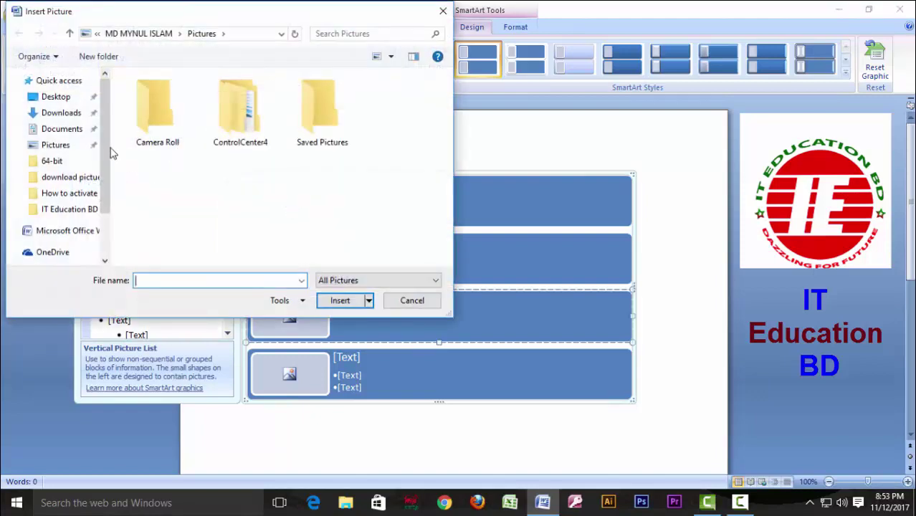
pyautogui.moveTo(106, 147)
pyautogui.mouseDown()
pyautogui.moveTo(107, 204)
pyautogui.moveTo(107, 143)
pyautogui.mouseUp()
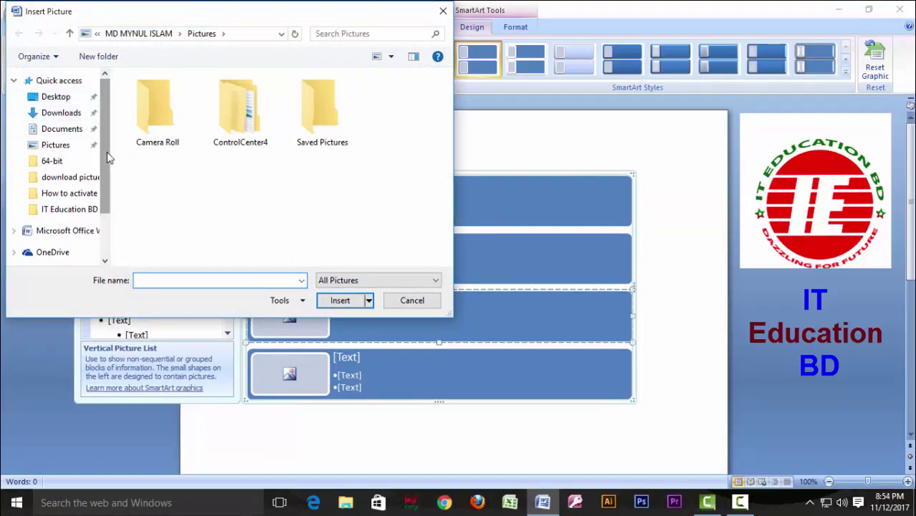
pyautogui.click(70, 209)
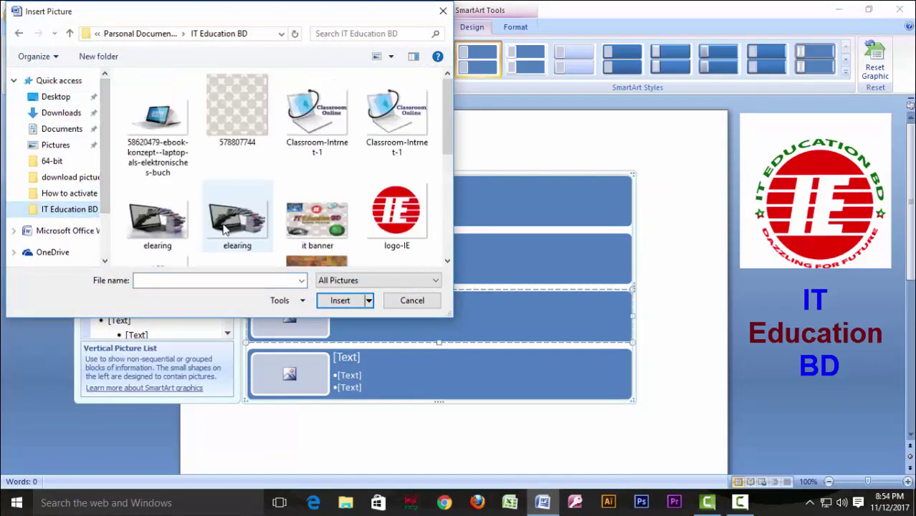
pyautogui.click(391, 216)
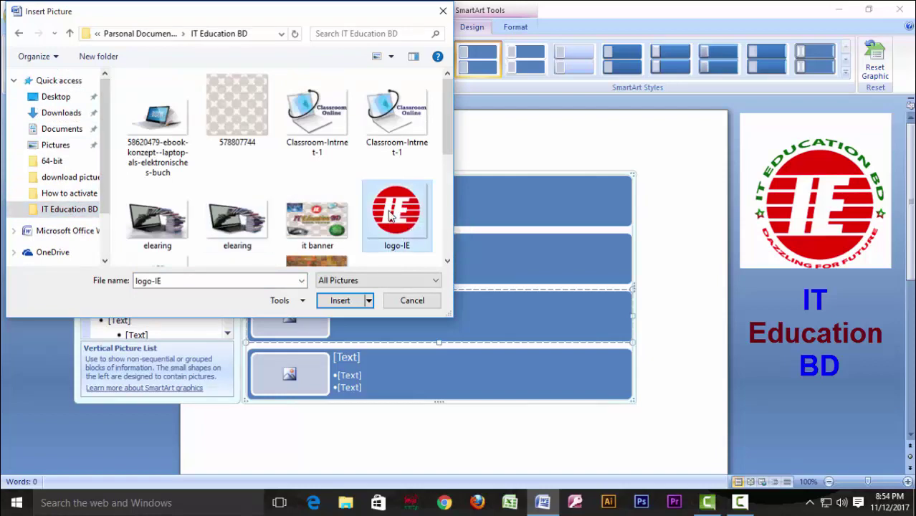
pyautogui.click(335, 300)
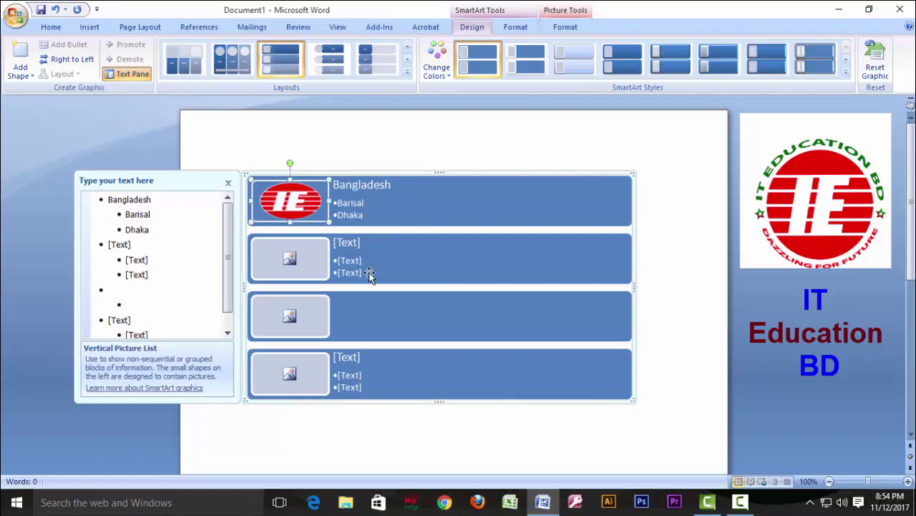
# - Insert the green online-training icon into the second row's picture slot
pyautogui.click(290, 266)
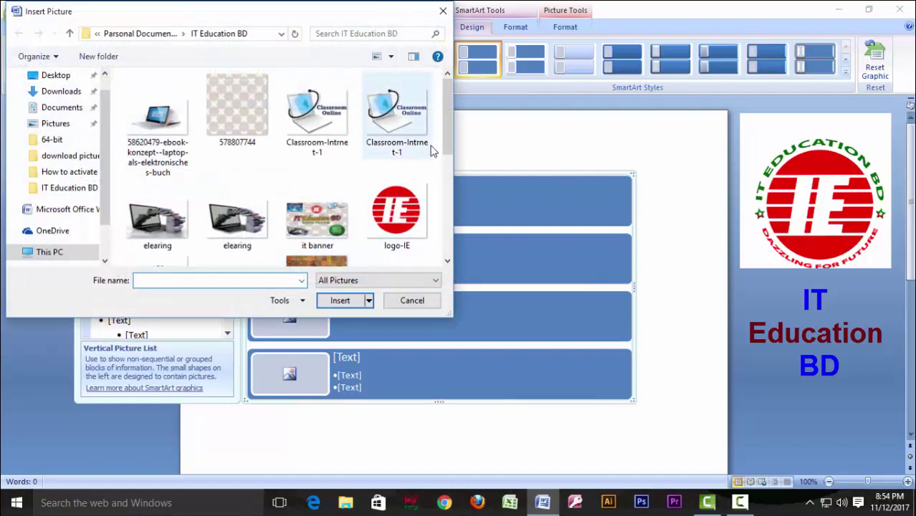
pyautogui.moveTo(445, 138); pyautogui.dragTo(445, 205)
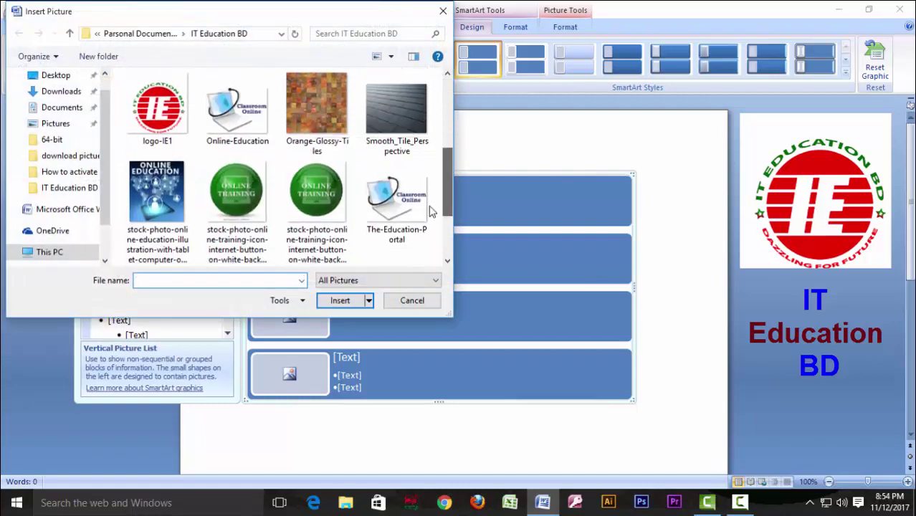
pyautogui.click(317, 204)
pyautogui.click(341, 302)
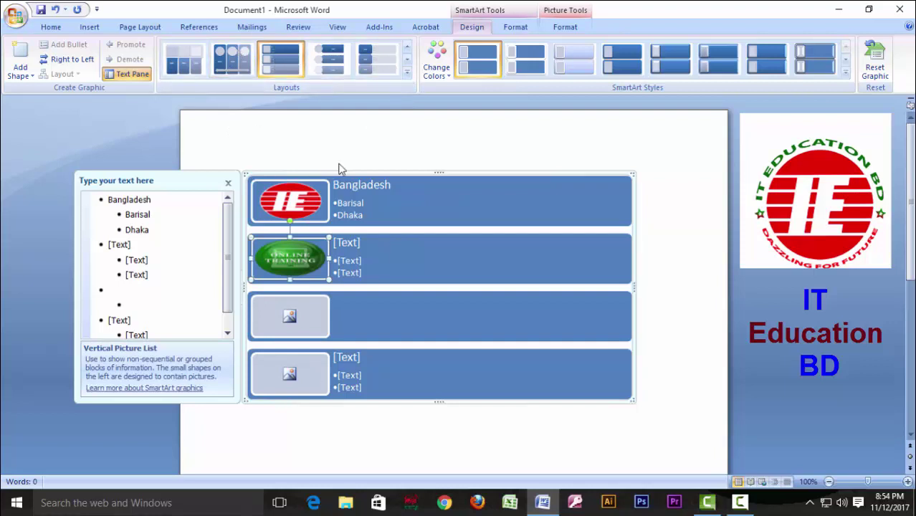
pyautogui.click(406, 74)
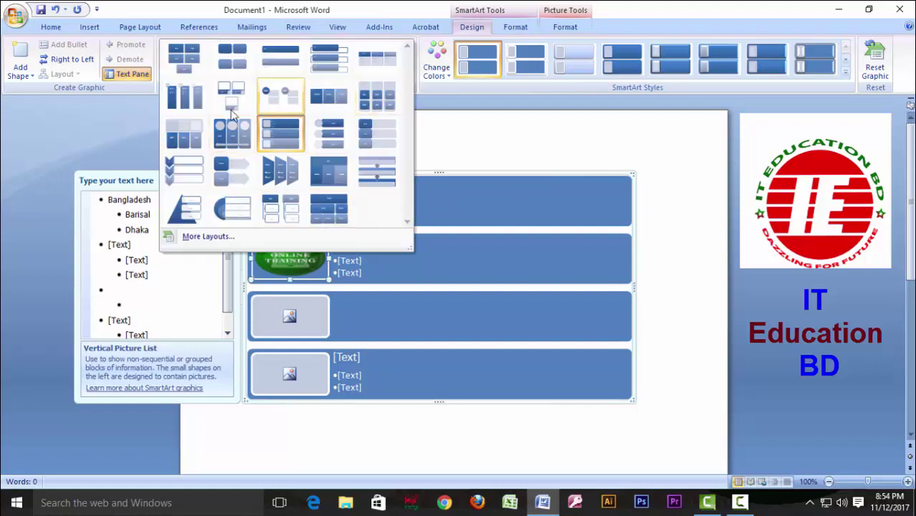
pyautogui.click(284, 173)
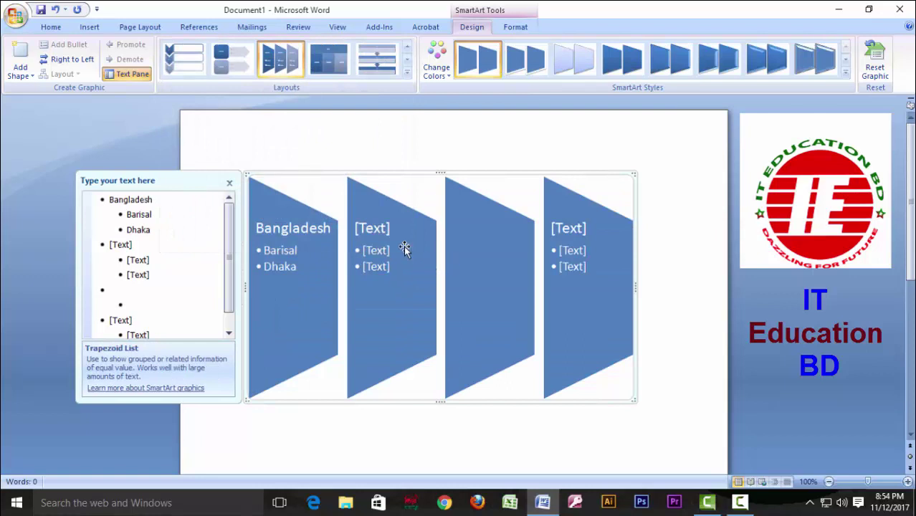
pyautogui.click(330, 70)
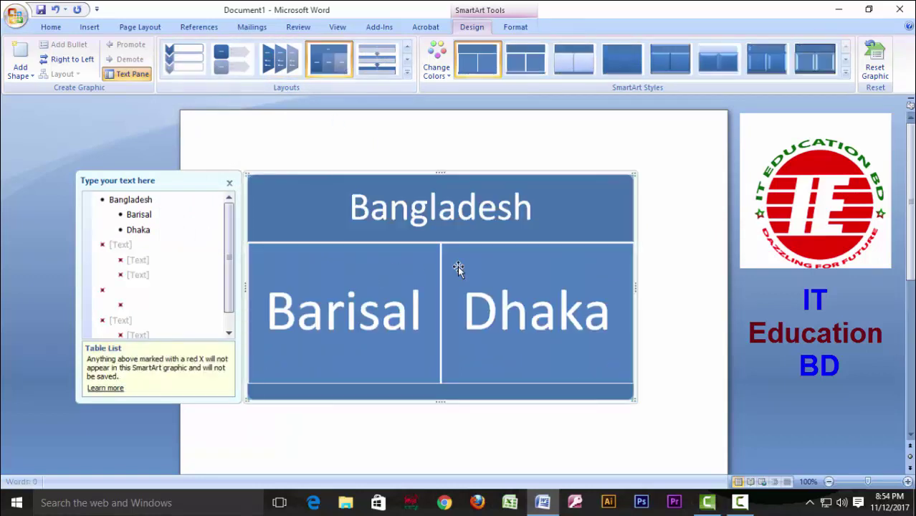
pyautogui.click(382, 63)
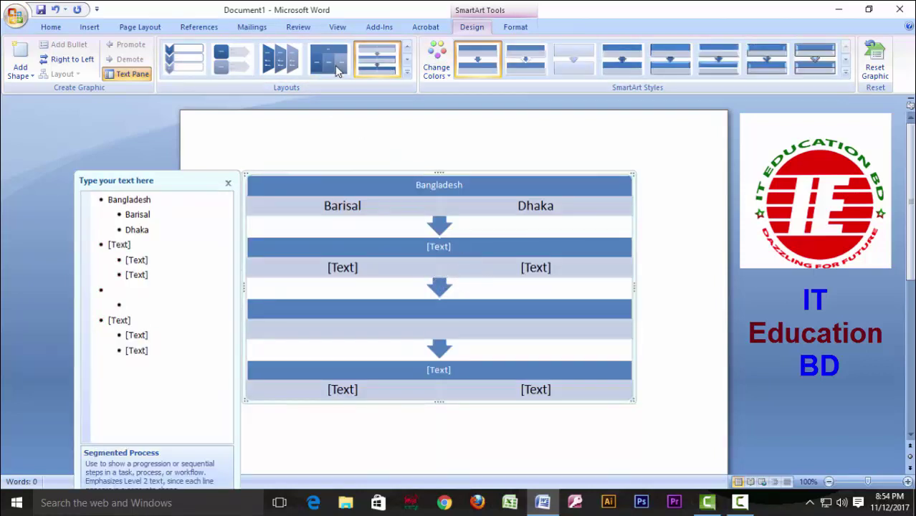
pyautogui.click(407, 71)
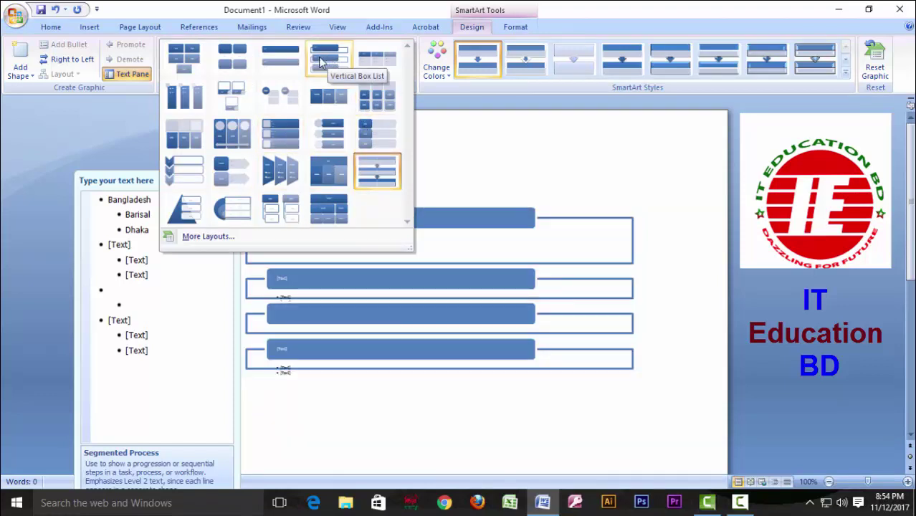
pyautogui.click(232, 207)
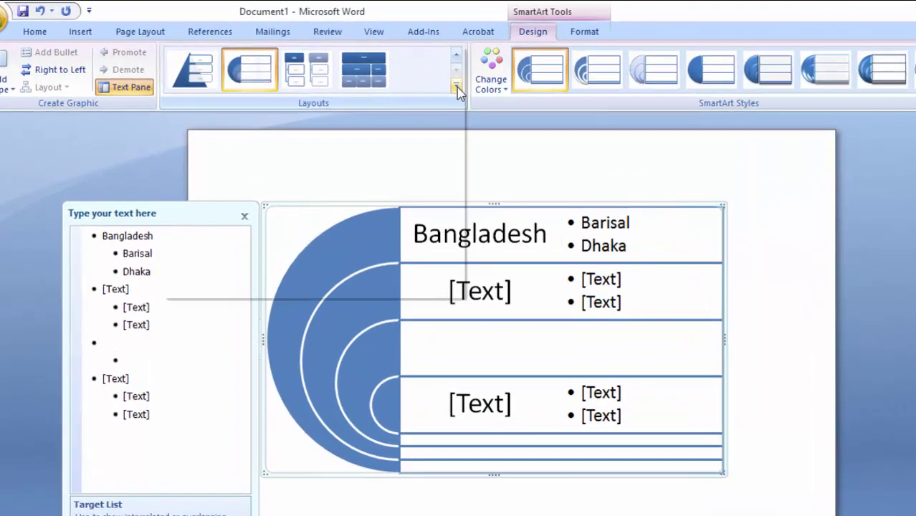
pyautogui.click(406, 71)
pyautogui.click(278, 129)
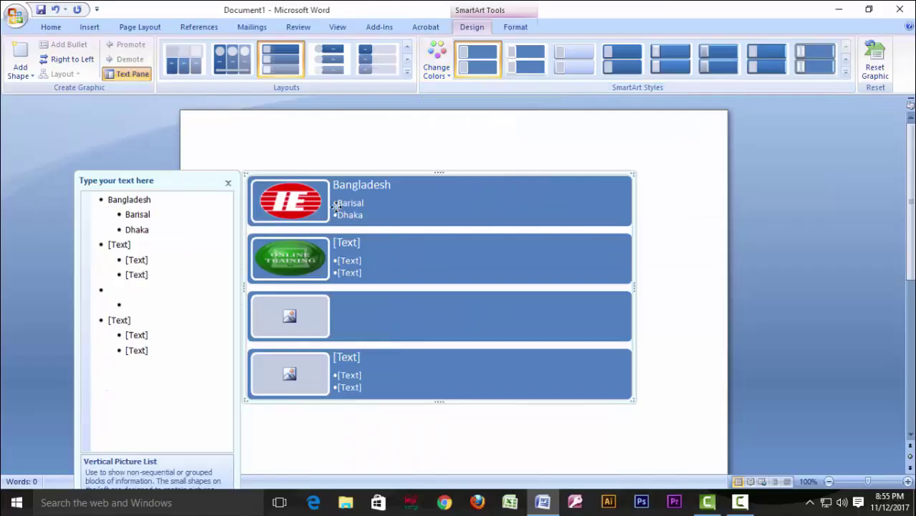
# - Recolour the SmartArt list with Colored Fill - Accent 2 red colours
pyautogui.click(478, 206)
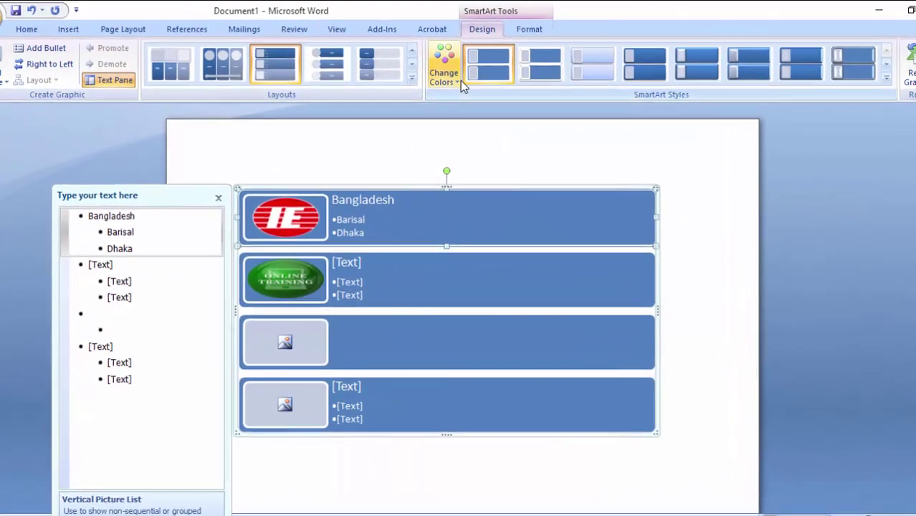
pyautogui.click(451, 77)
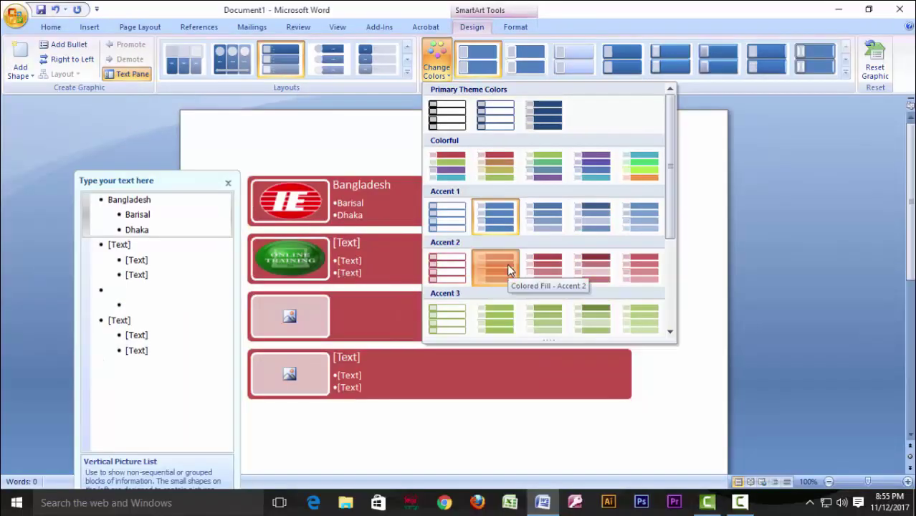
pyautogui.click(545, 336)
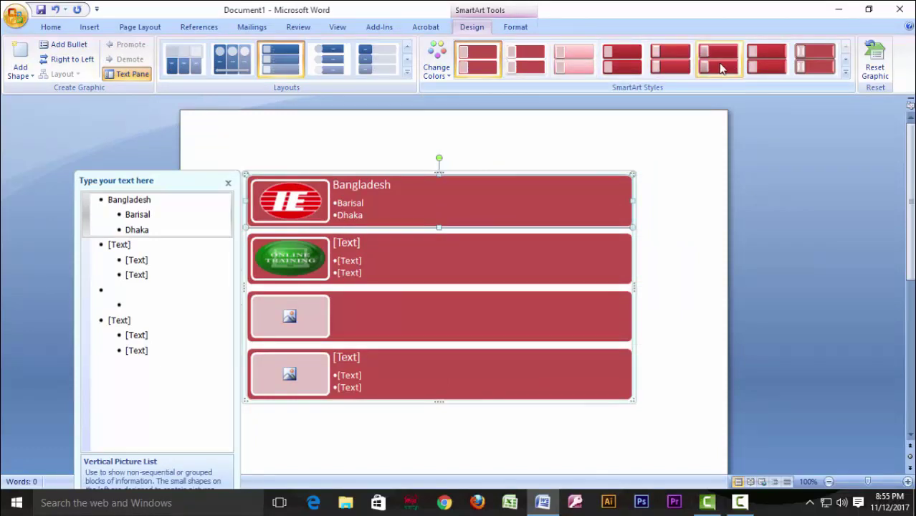
# - Try several 3-D SmartArt styles and settle on the Bird's Eye Scene style
pyautogui.click(846, 71)
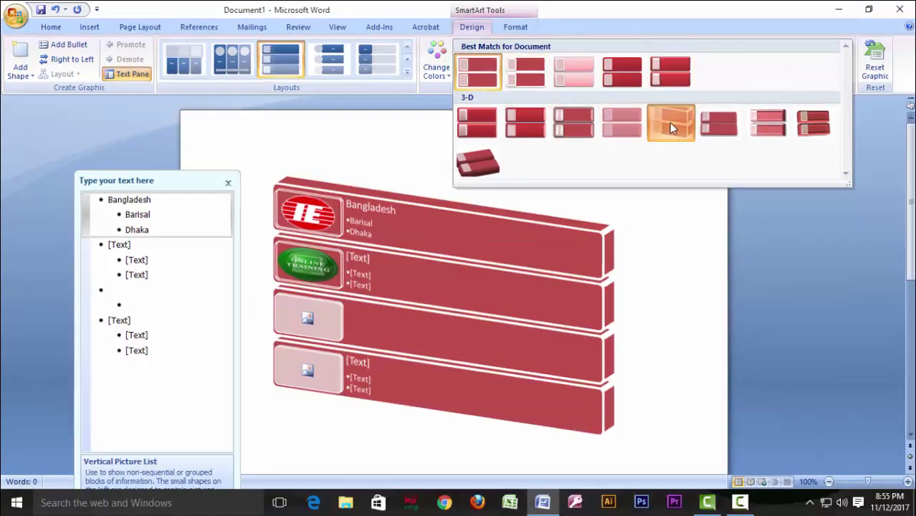
pyautogui.click(707, 127)
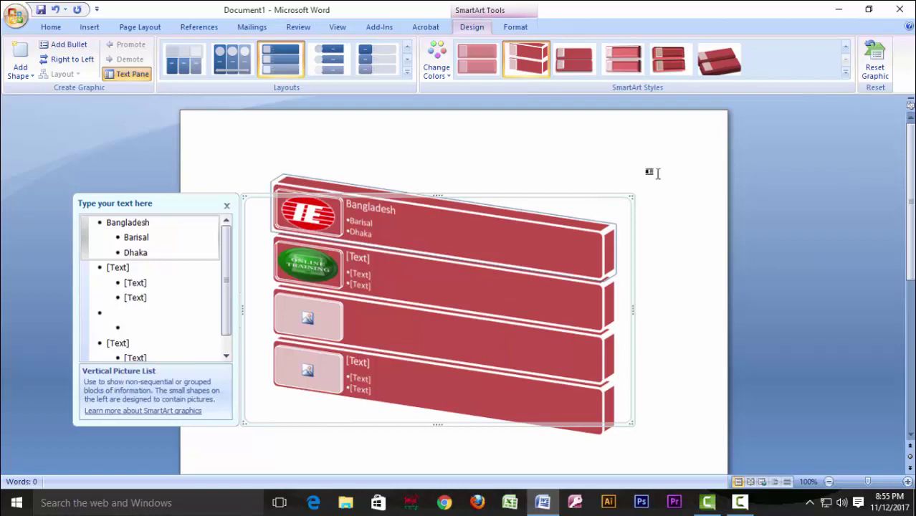
pyautogui.click(719, 59)
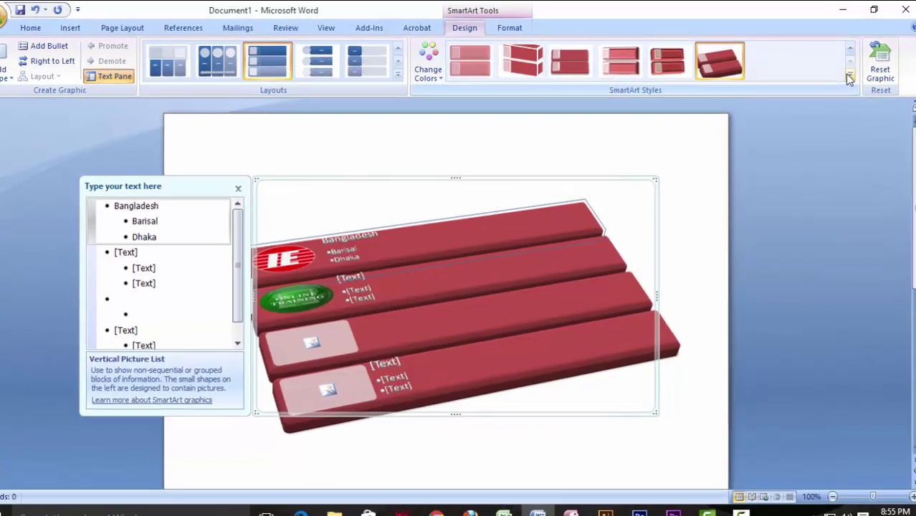
pyautogui.click(848, 78)
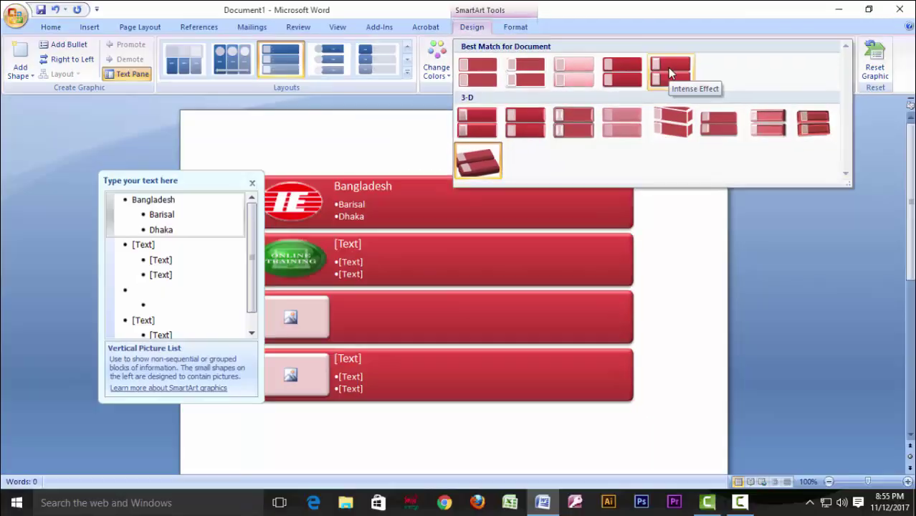
pyautogui.click(486, 155)
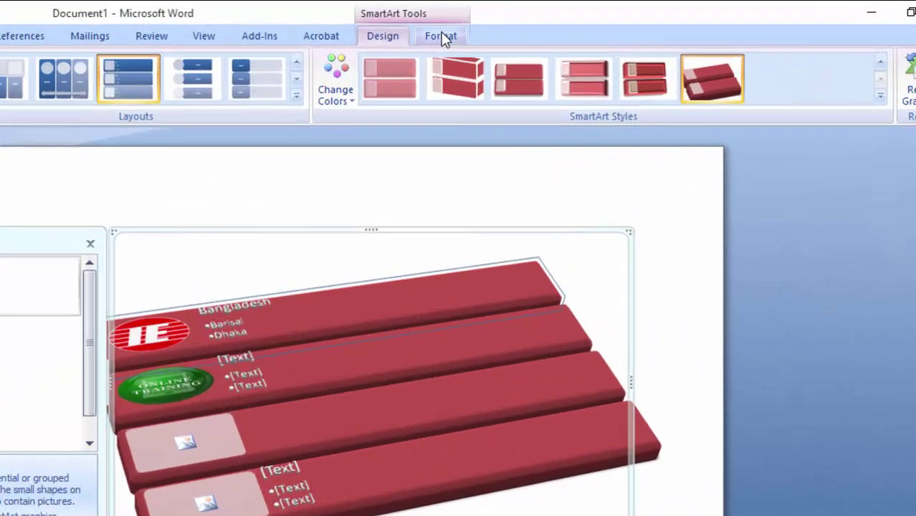
pyautogui.click(516, 26)
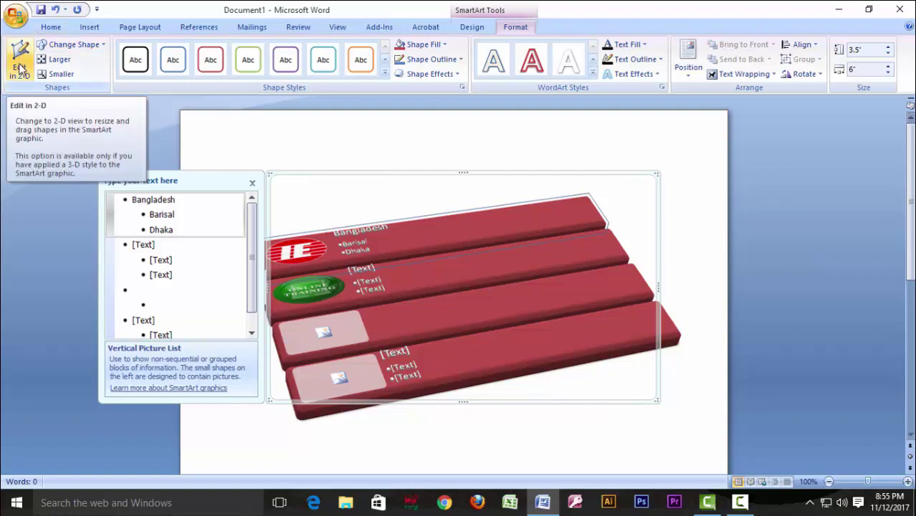
# - Switch the 3-D SmartArt to flat Edit in 2-D view
pyautogui.click(413, 281)
pyautogui.click(408, 243)
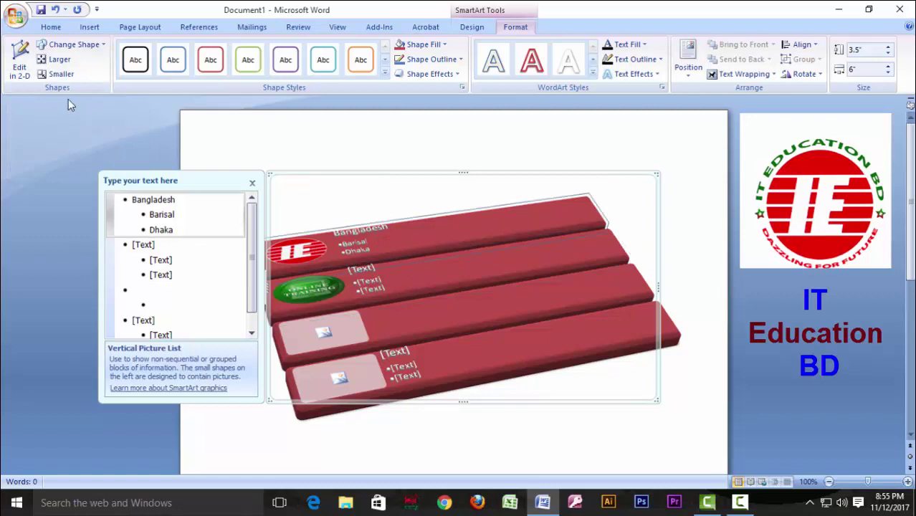
pyautogui.click(19, 70)
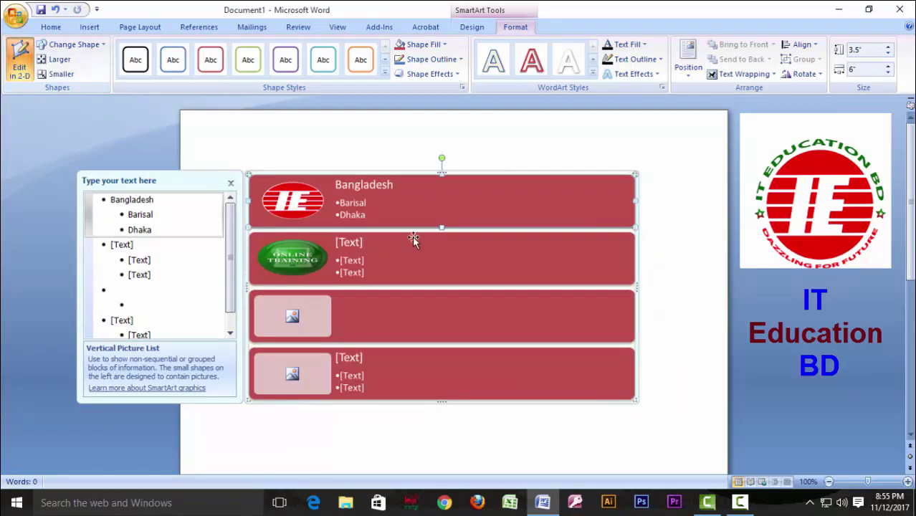
pyautogui.click(396, 195)
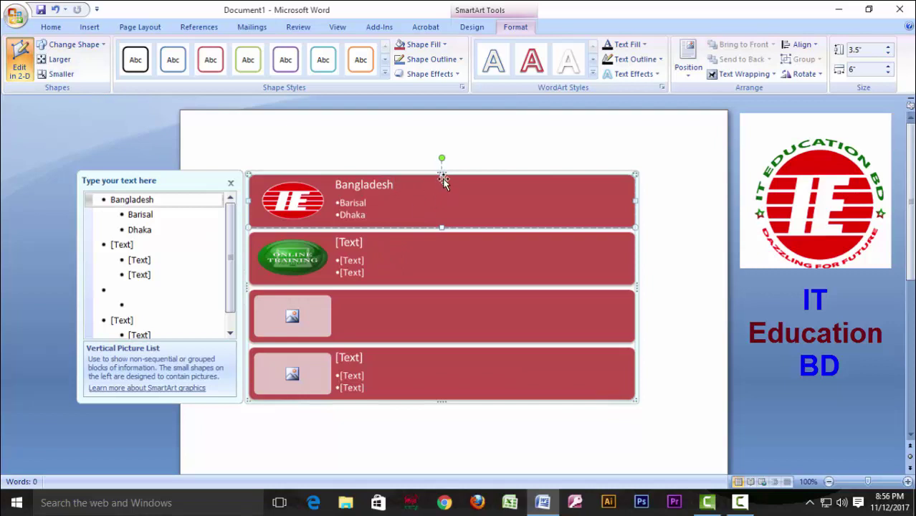
# - Resize the SmartArt to 6.82 inches wide and 3.4 inches tall
pyautogui.moveTo(443, 172); pyautogui.dragTo(440, 147)
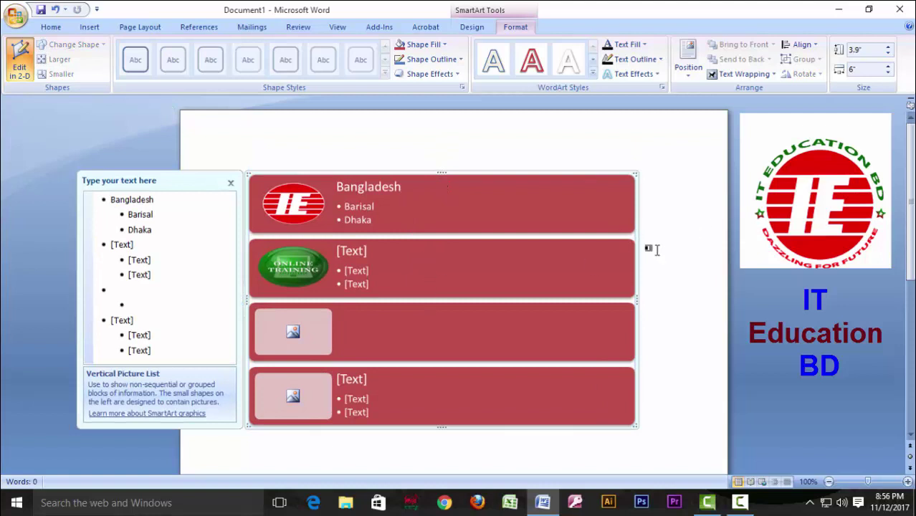
pyautogui.moveTo(637, 303); pyautogui.dragTo(691, 300)
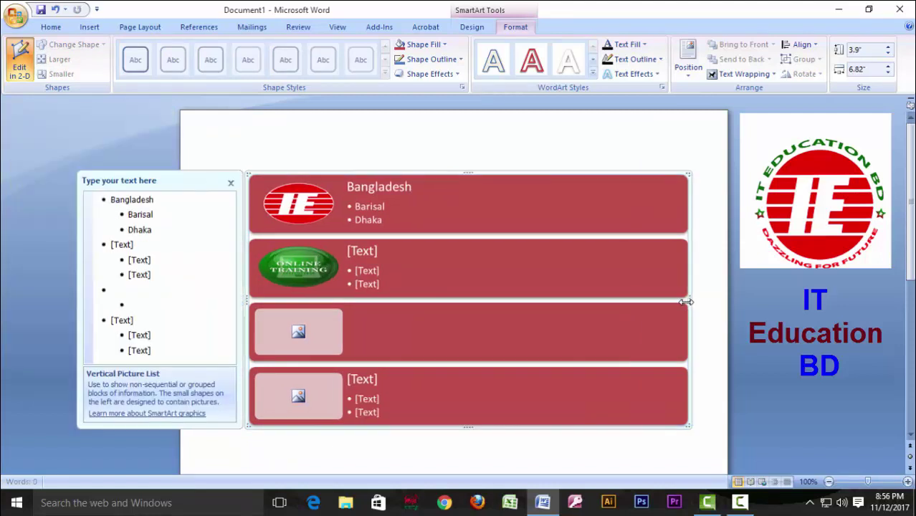
pyautogui.moveTo(467, 174); pyautogui.dragTo(465, 130)
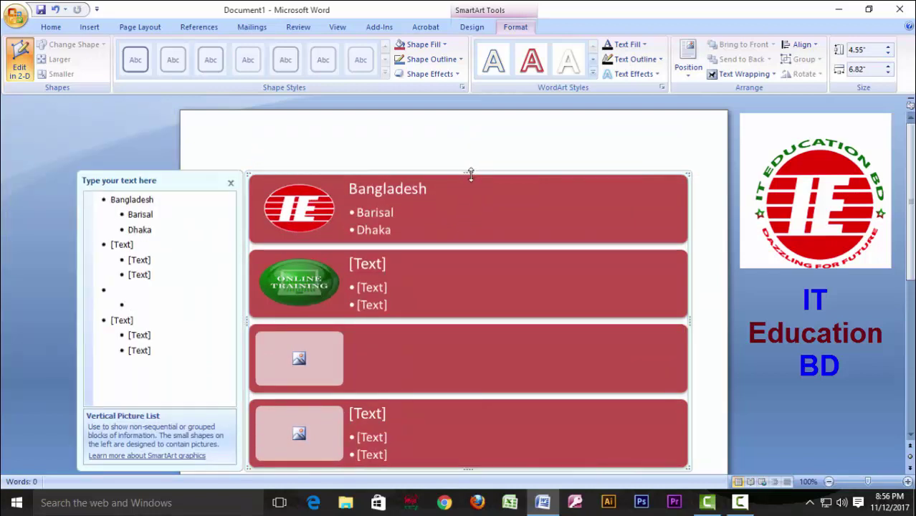
pyautogui.moveTo(471, 175); pyautogui.dragTo(473, 246)
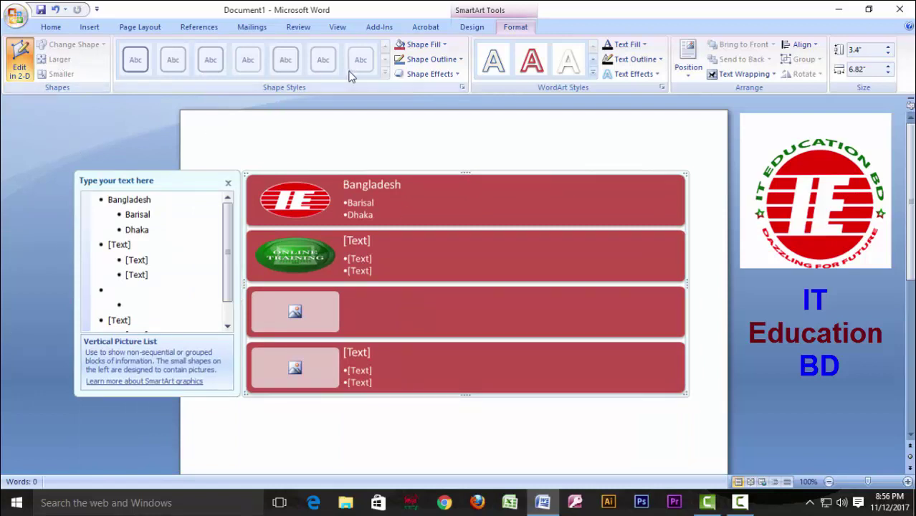
pyautogui.click(404, 203)
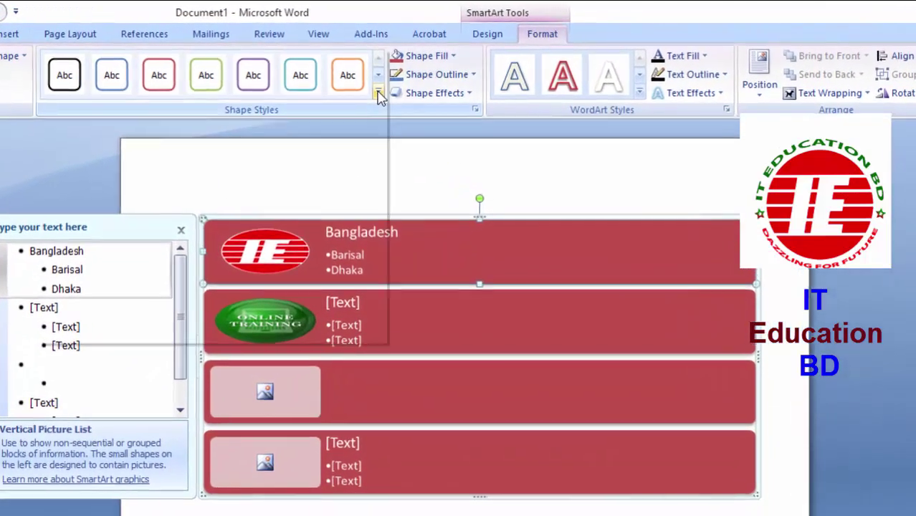
# - Apply a light pink shape style to the top Bangladesh row
pyautogui.click(383, 78)
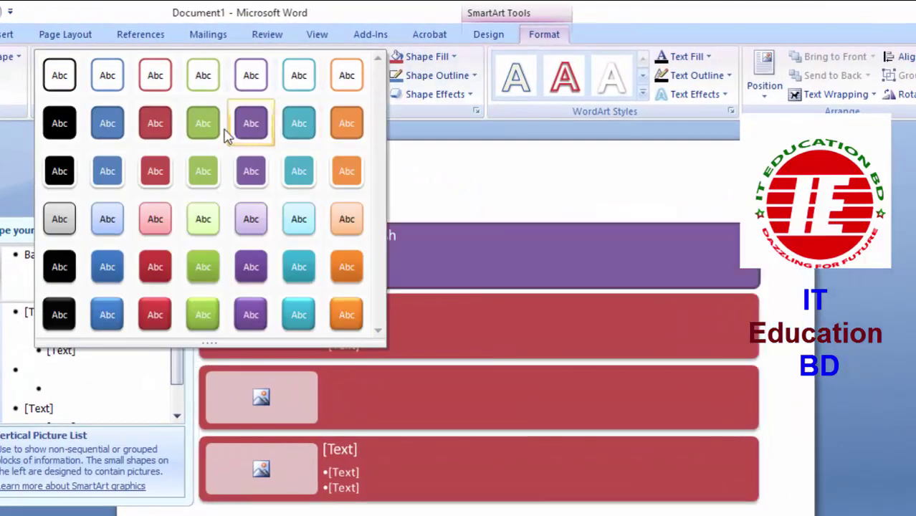
pyautogui.click(448, 276)
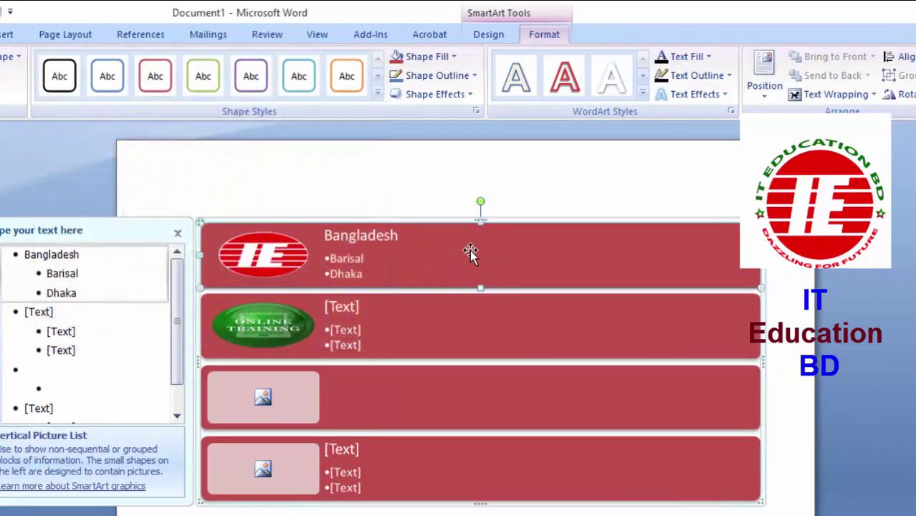
pyautogui.click(378, 92)
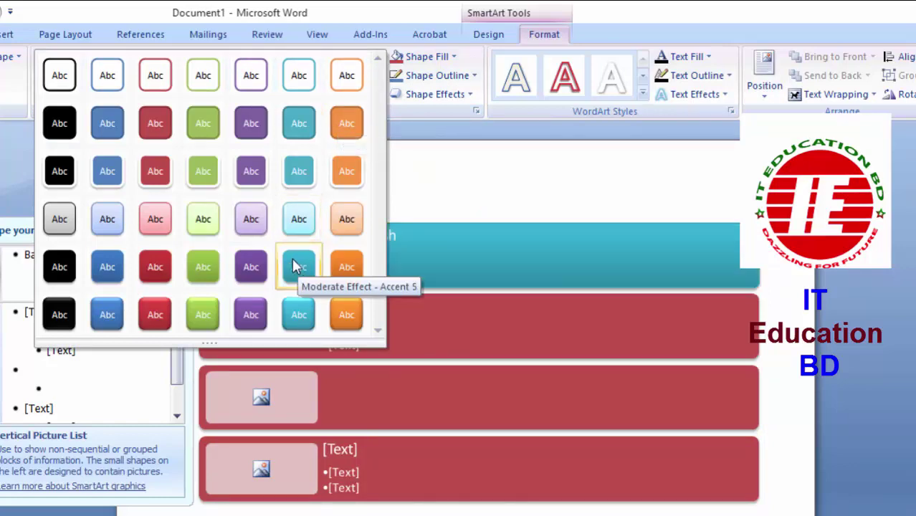
pyautogui.click(155, 219)
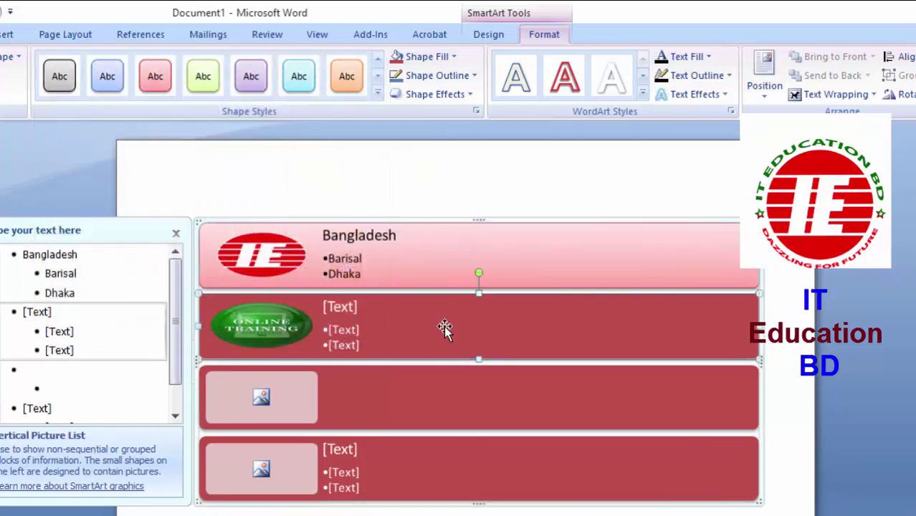
# - Style the second row orange, the third black, and the bottom white with orange outline
pyautogui.click(378, 93)
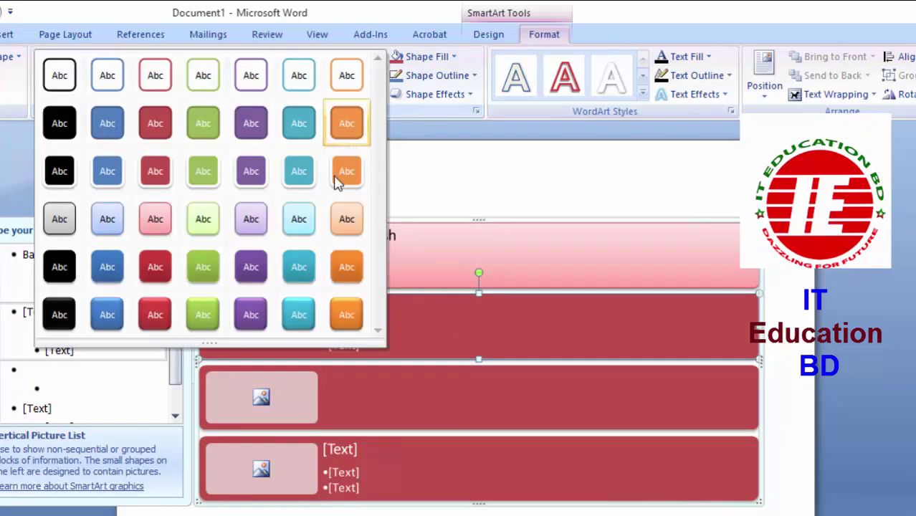
pyautogui.click(347, 270)
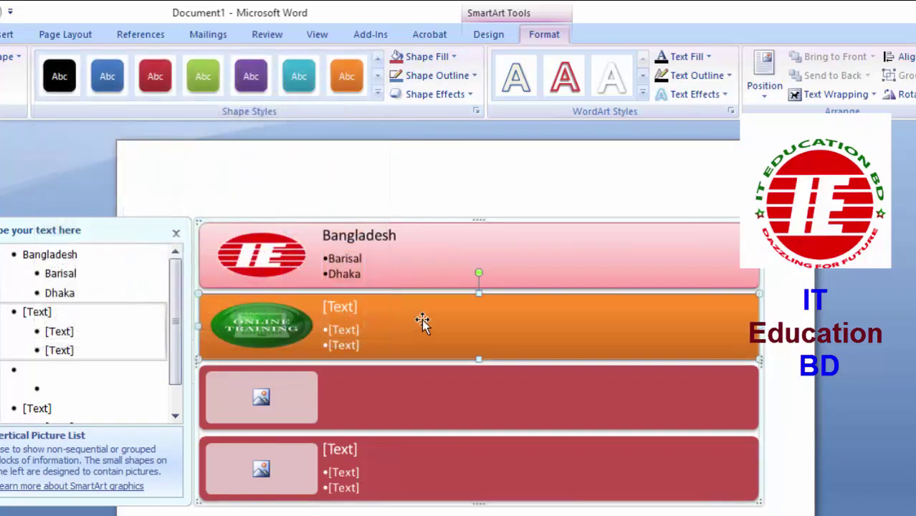
pyautogui.click(378, 92)
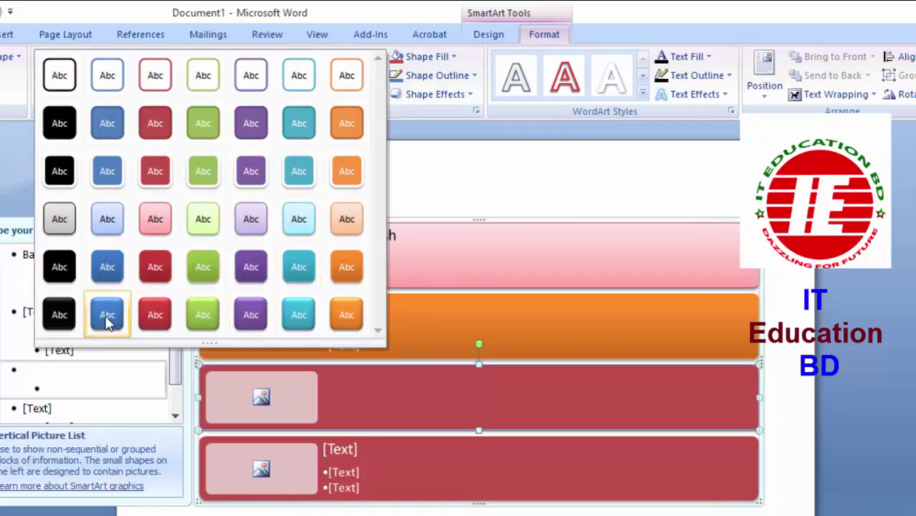
pyautogui.click(58, 314)
pyautogui.click(484, 453)
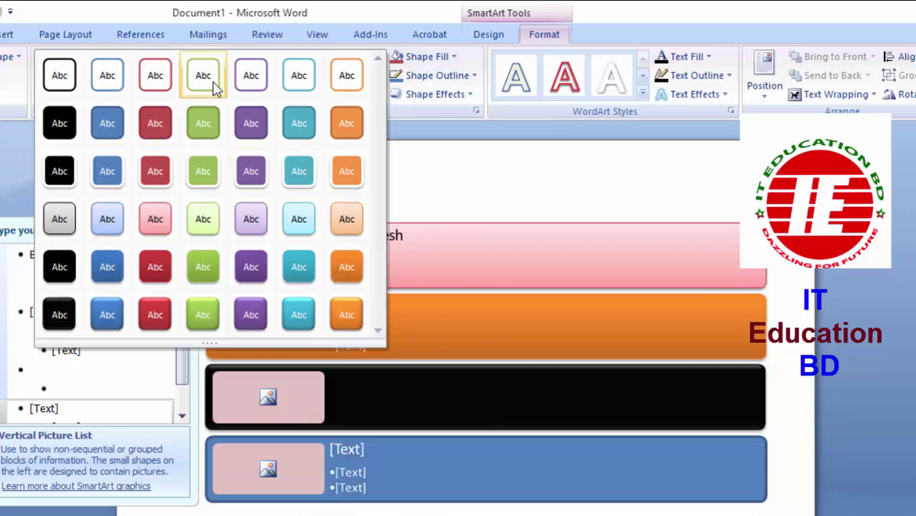
pyautogui.click(347, 75)
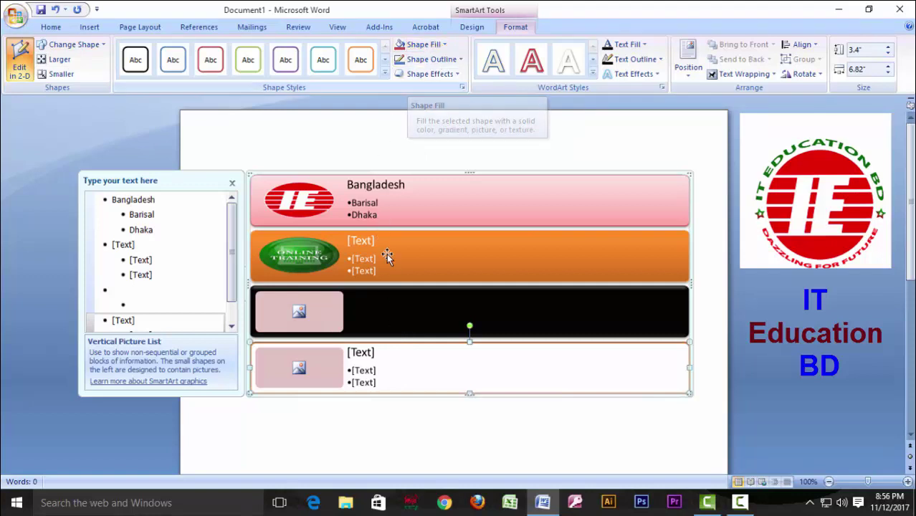
# - Fill the second row with a custom bright pink chosen from More Fill Colors
pyautogui.click(405, 255)
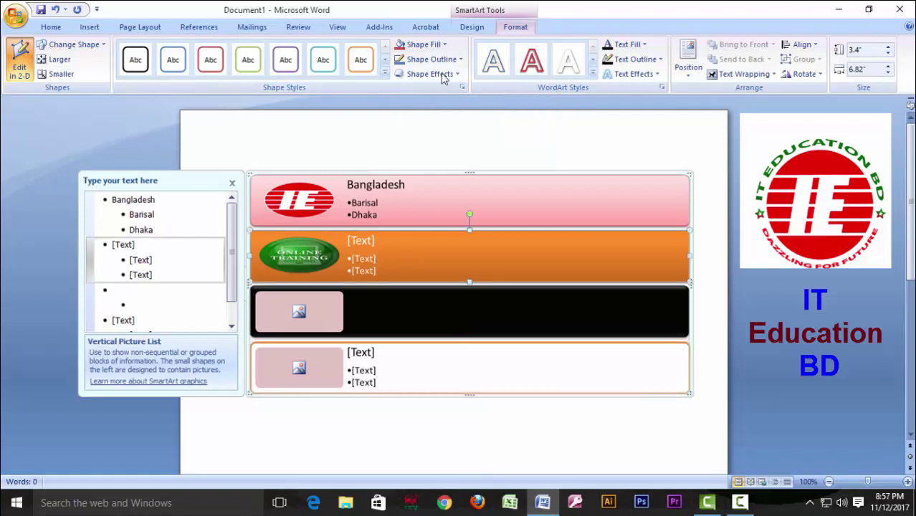
pyautogui.click(444, 45)
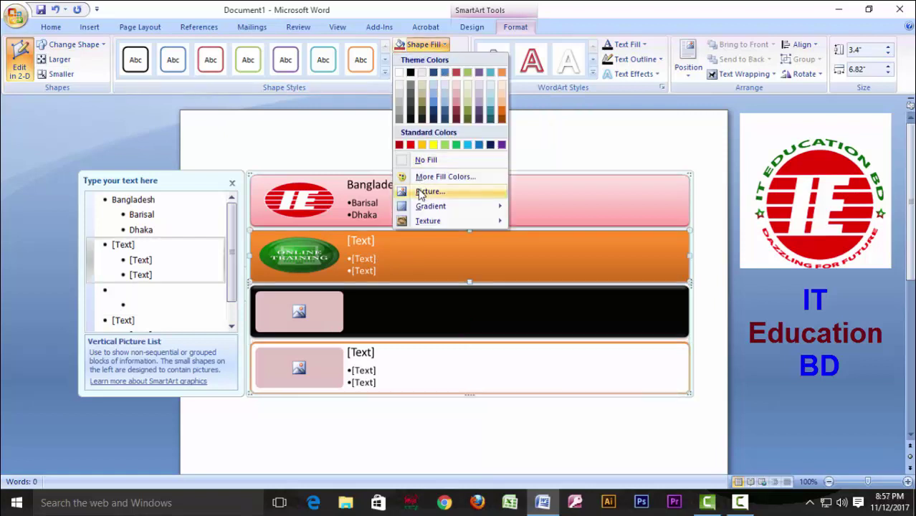
pyautogui.click(566, 202)
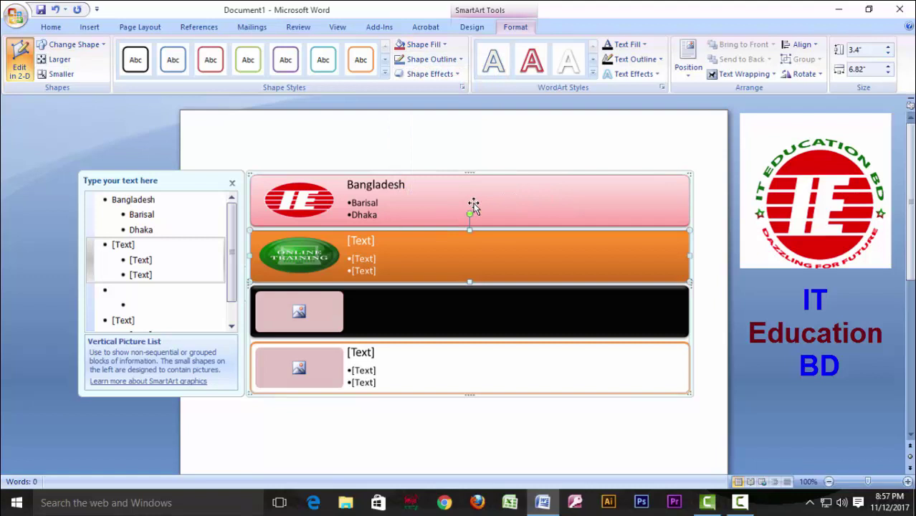
pyautogui.click(445, 44)
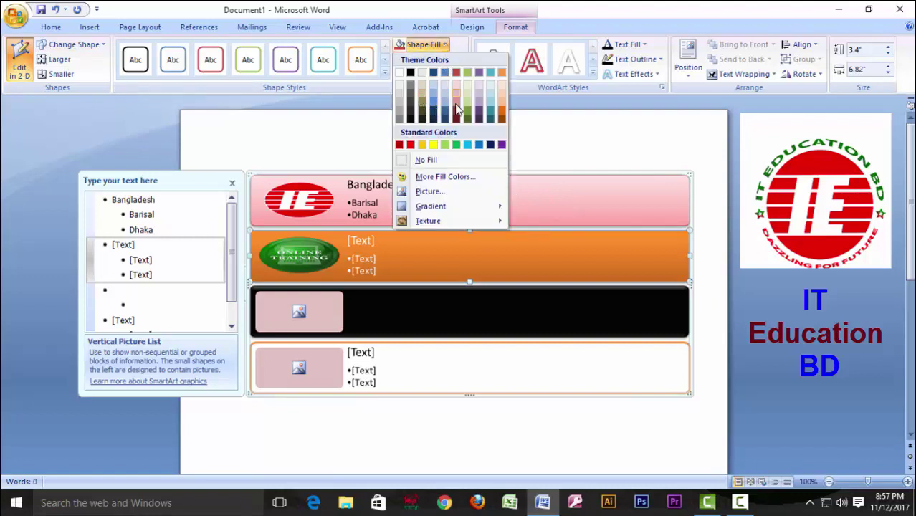
pyautogui.click(435, 178)
pyautogui.click(446, 237)
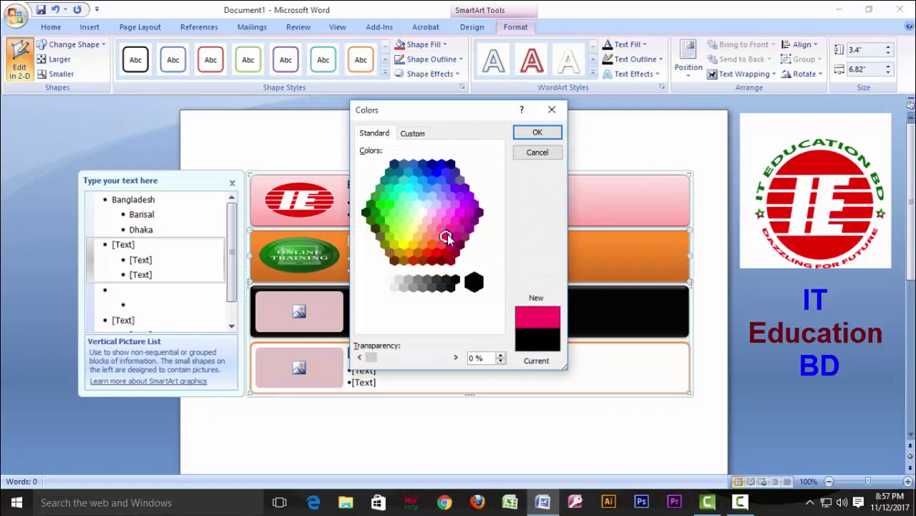
pyautogui.click(534, 135)
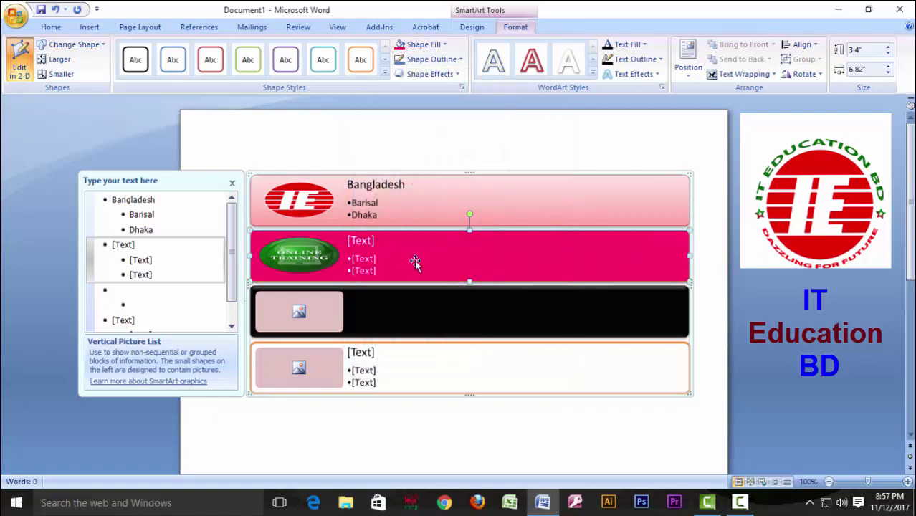
pyautogui.click(445, 44)
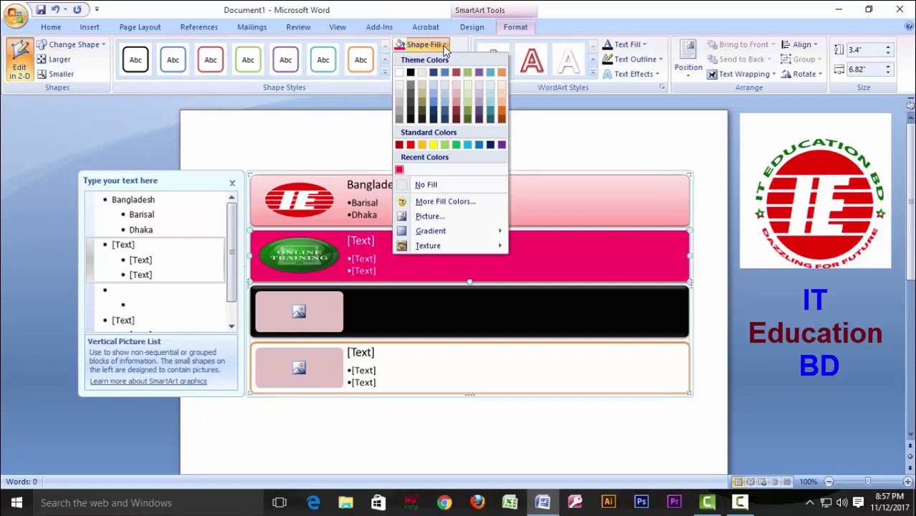
# - Fill the second SmartArt row with the Smooth_Tile_Perspective picture
pyautogui.click(413, 217)
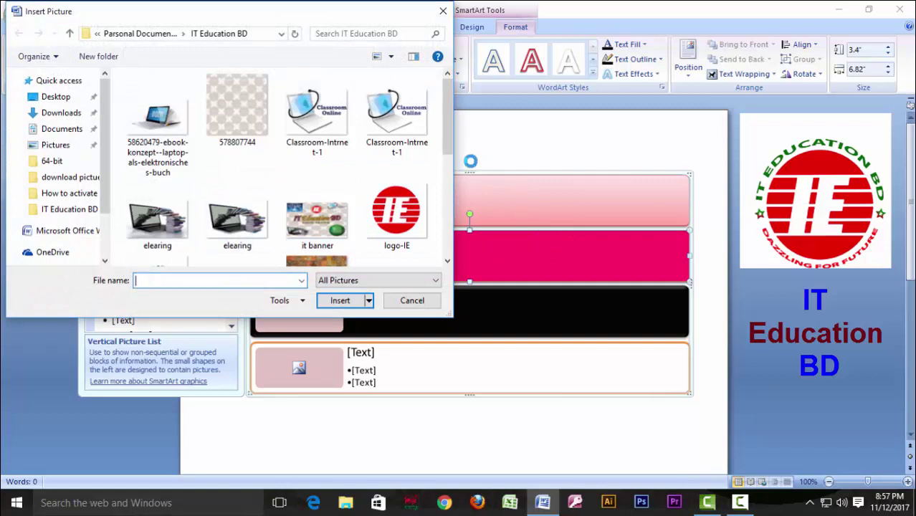
pyautogui.moveTo(448, 140); pyautogui.dragTo(455, 192)
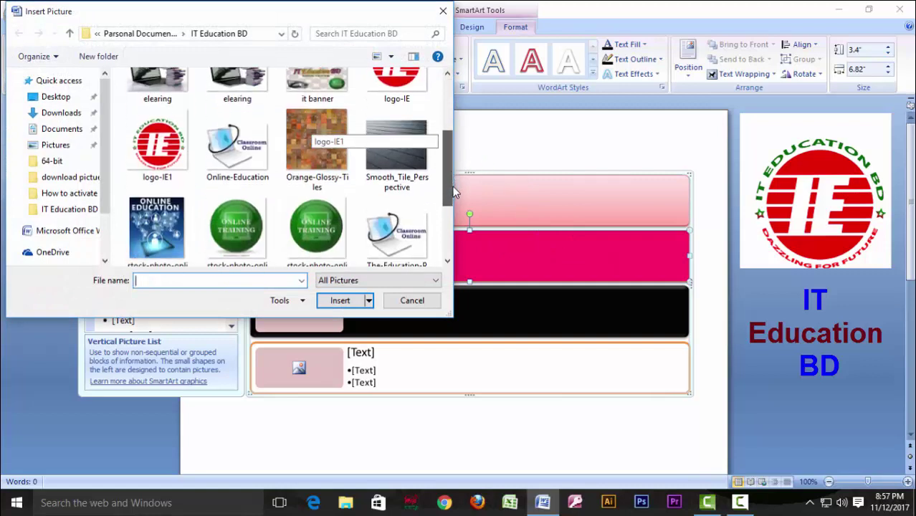
pyautogui.click(317, 136)
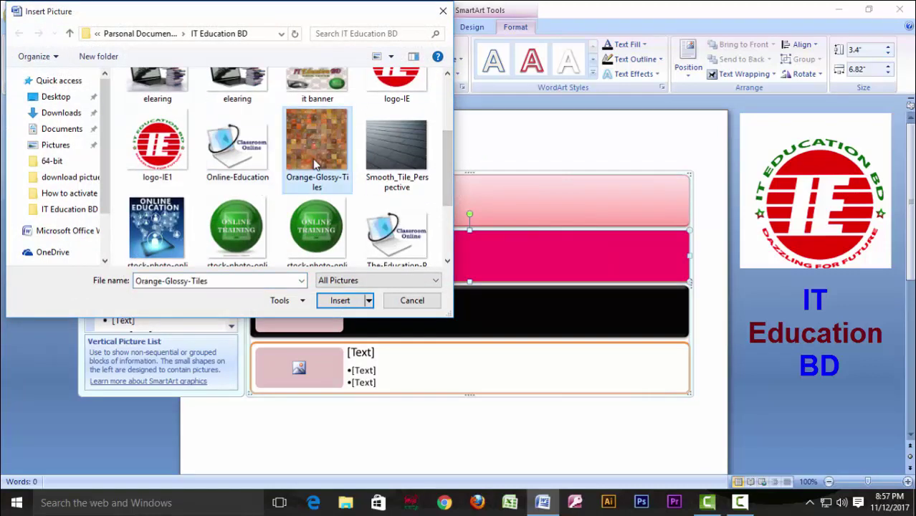
pyautogui.click(397, 147)
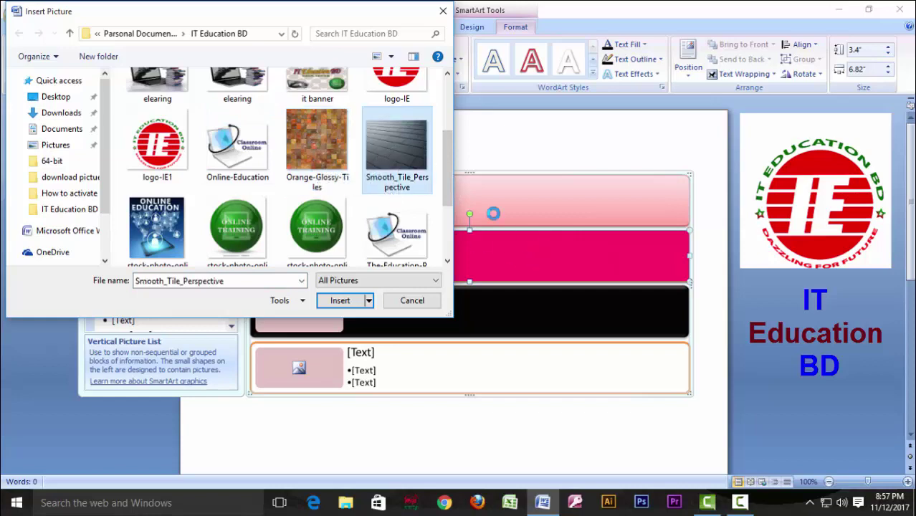
pyautogui.click(342, 298)
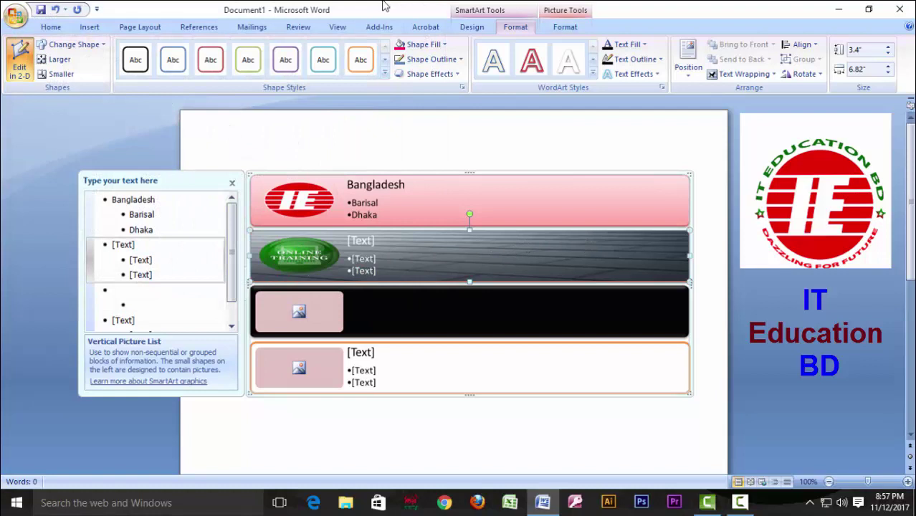
# - Fill the black third row with the Orange-Glossy-Tiles picture
pyautogui.click(451, 302)
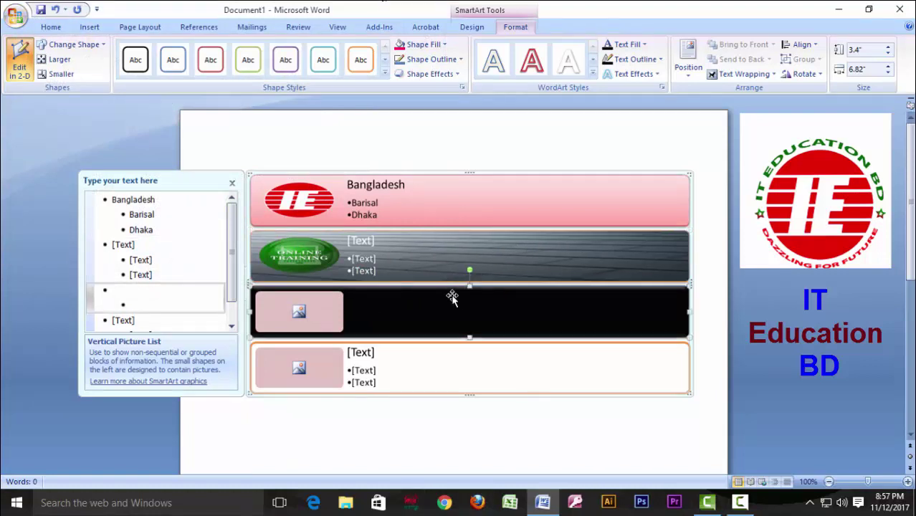
pyautogui.click(444, 45)
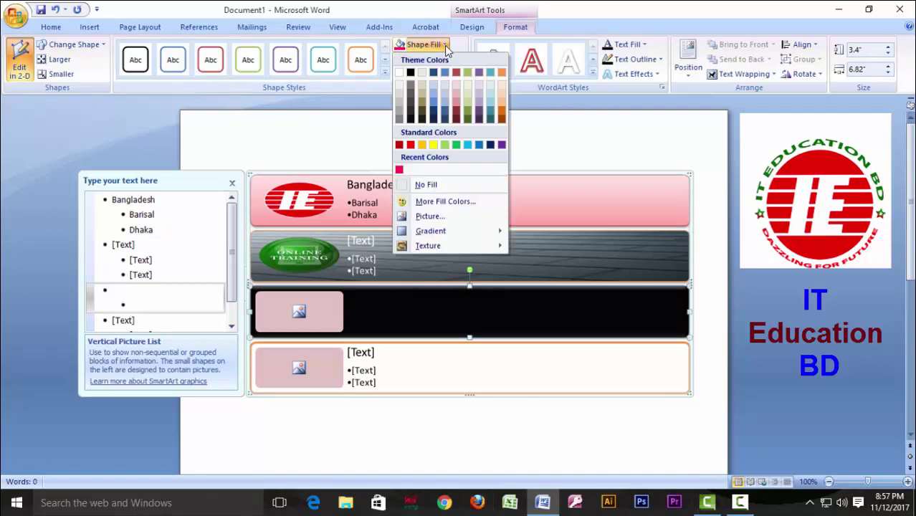
pyautogui.click(425, 221)
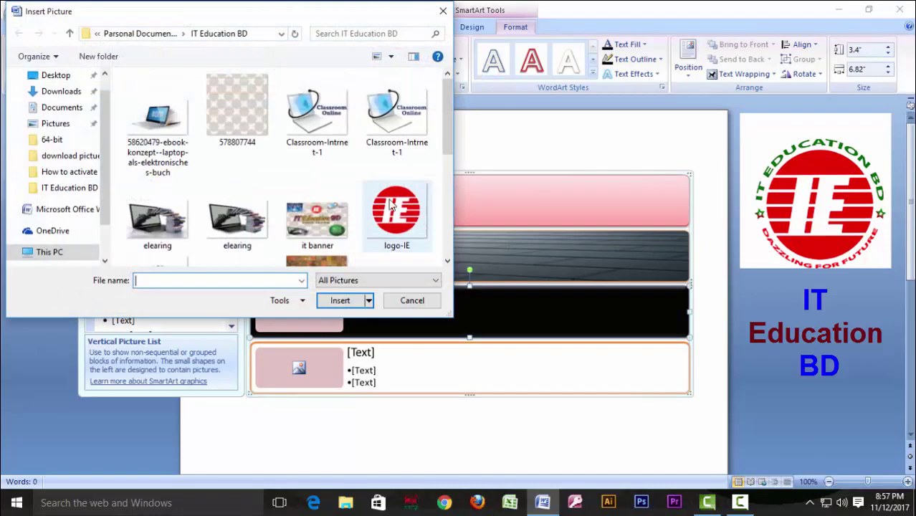
pyautogui.moveTo(448, 136); pyautogui.dragTo(445, 170)
pyautogui.click(315, 175)
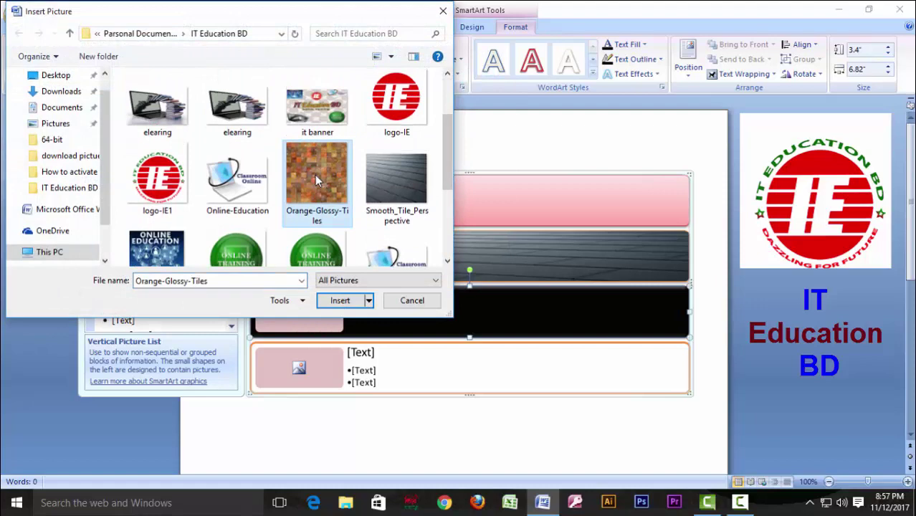
pyautogui.click(362, 300)
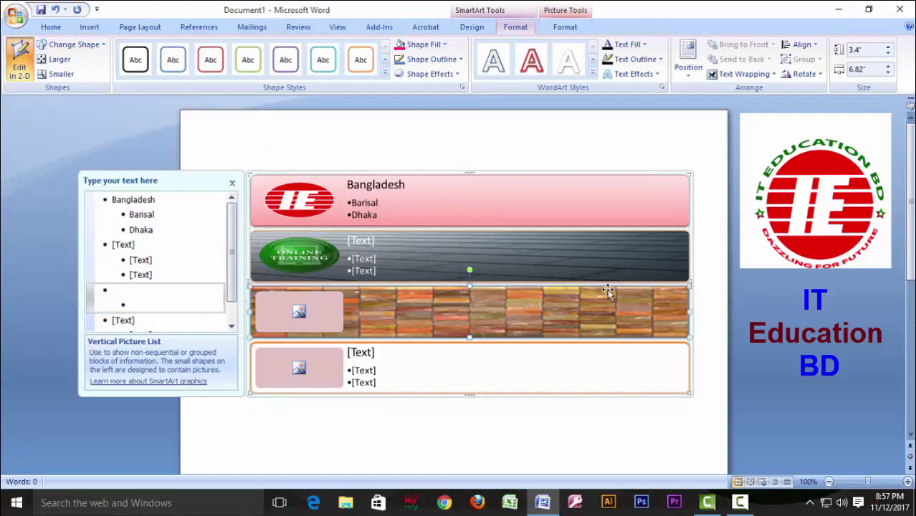
pyautogui.click(454, 193)
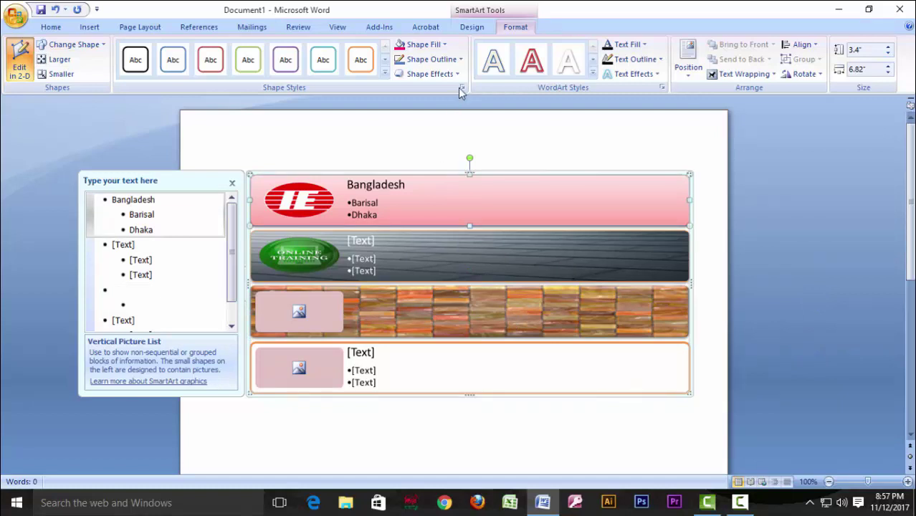
# - Give the pink Bangladesh shape a red outline after briefly trying yellow
pyautogui.click(461, 61)
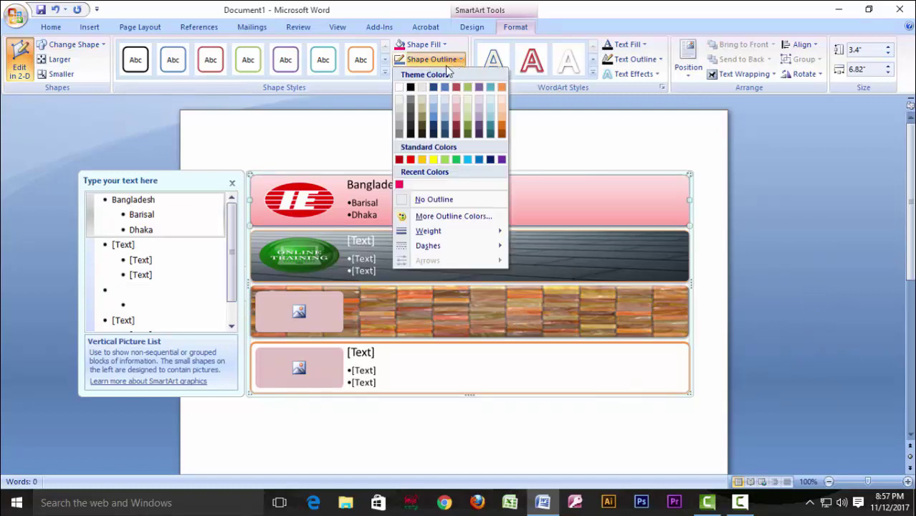
pyautogui.click(502, 251)
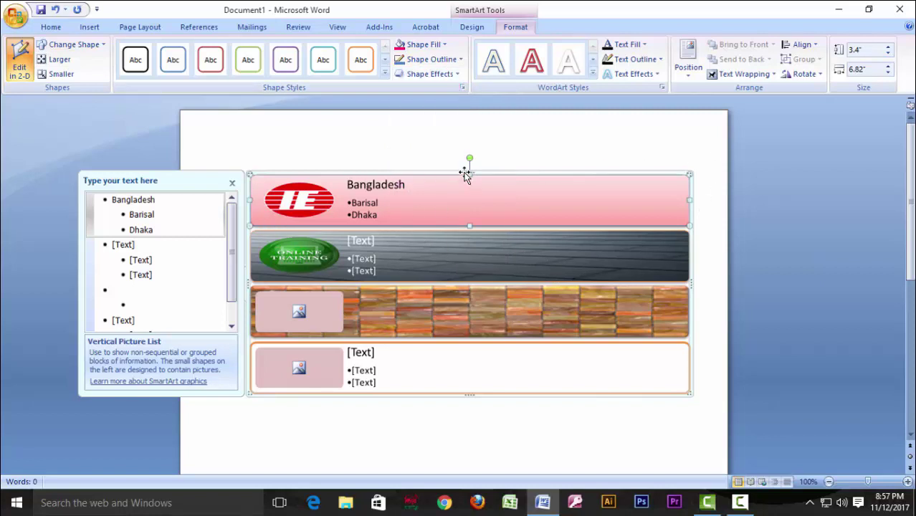
pyautogui.click(460, 59)
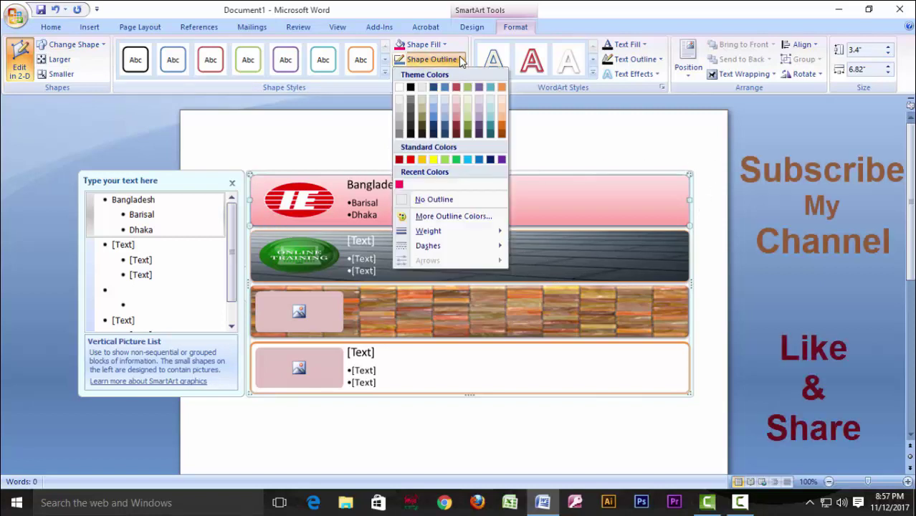
pyautogui.click(434, 158)
pyautogui.click(489, 257)
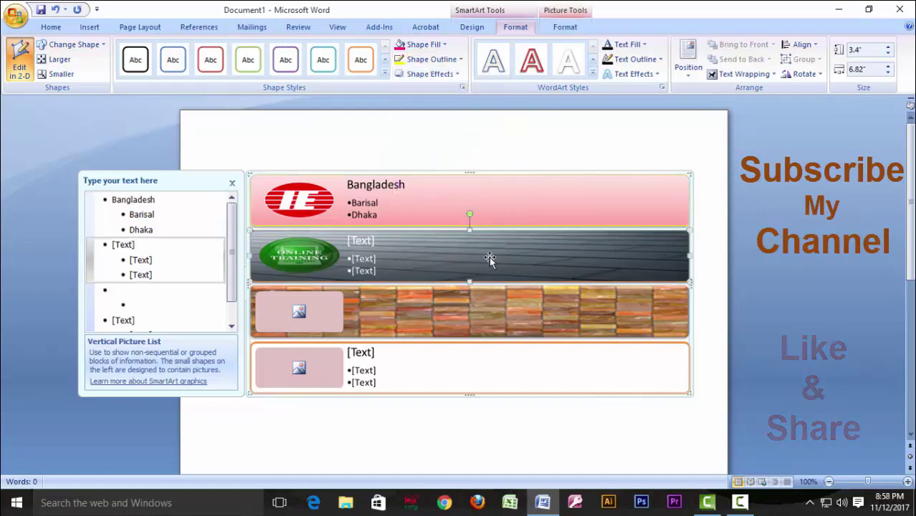
pyautogui.click(466, 198)
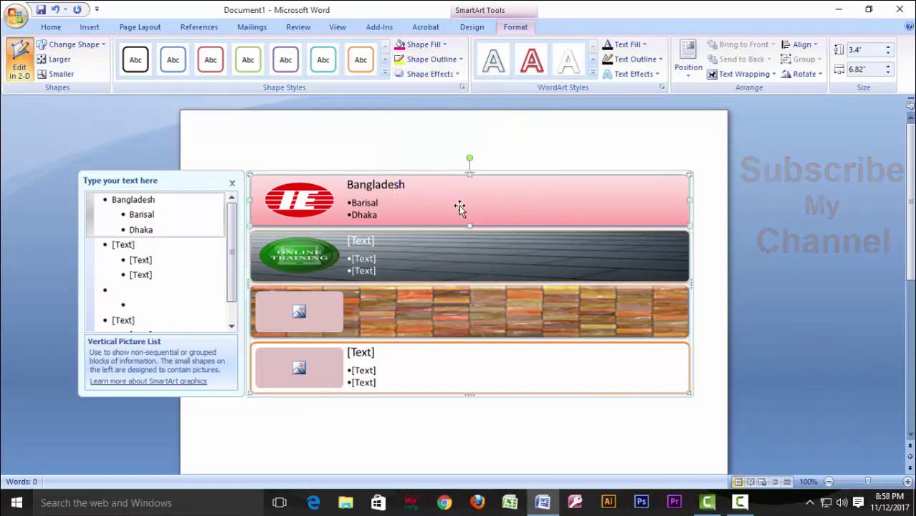
pyautogui.click(458, 60)
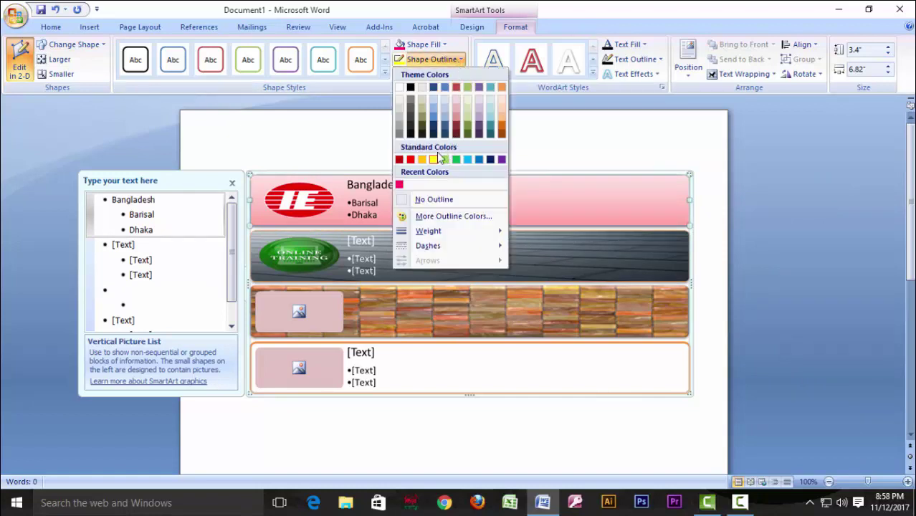
pyautogui.click(411, 160)
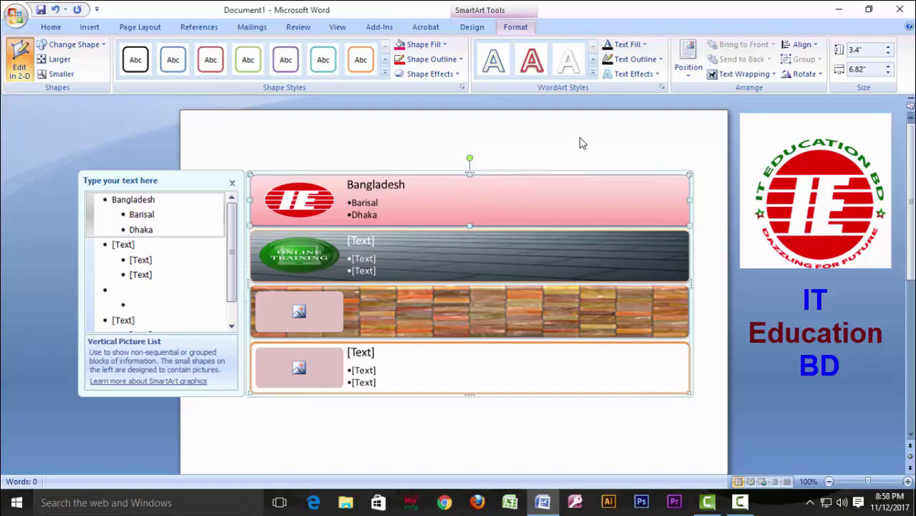
# - Outline the bottom SmartArt shape in light blue, then change it to purple
pyautogui.click(462, 62)
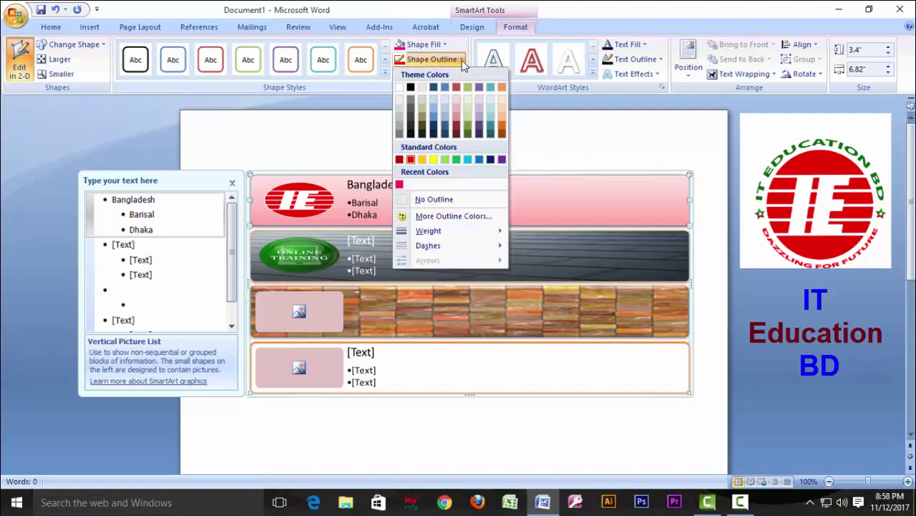
pyautogui.click(468, 280)
pyautogui.click(461, 309)
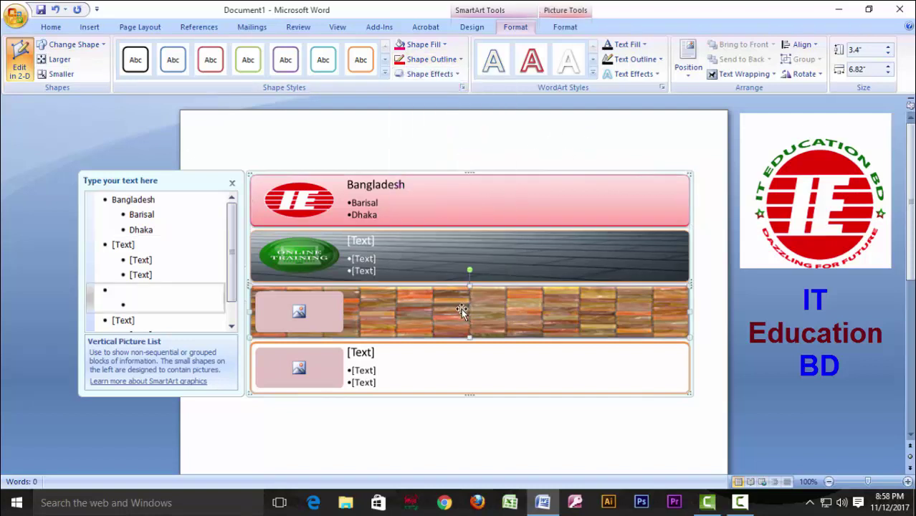
pyautogui.click(442, 374)
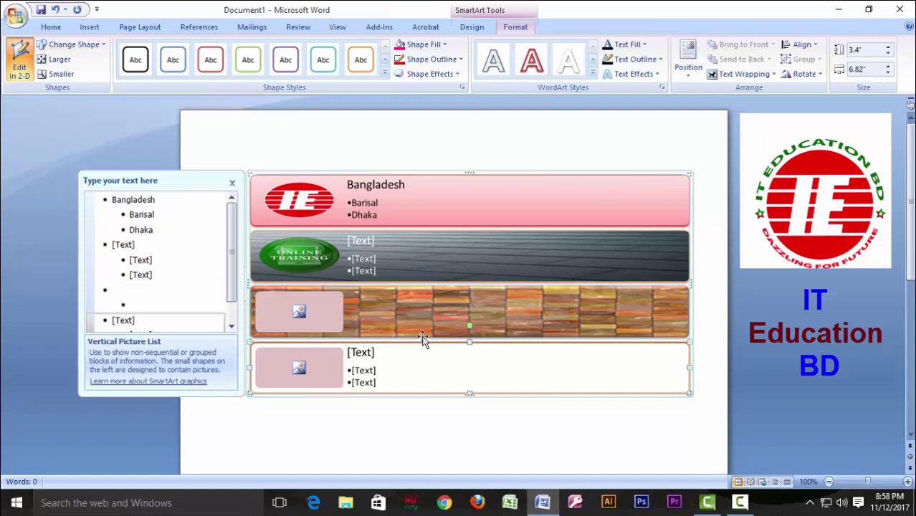
pyautogui.click(441, 59)
pyautogui.click(467, 159)
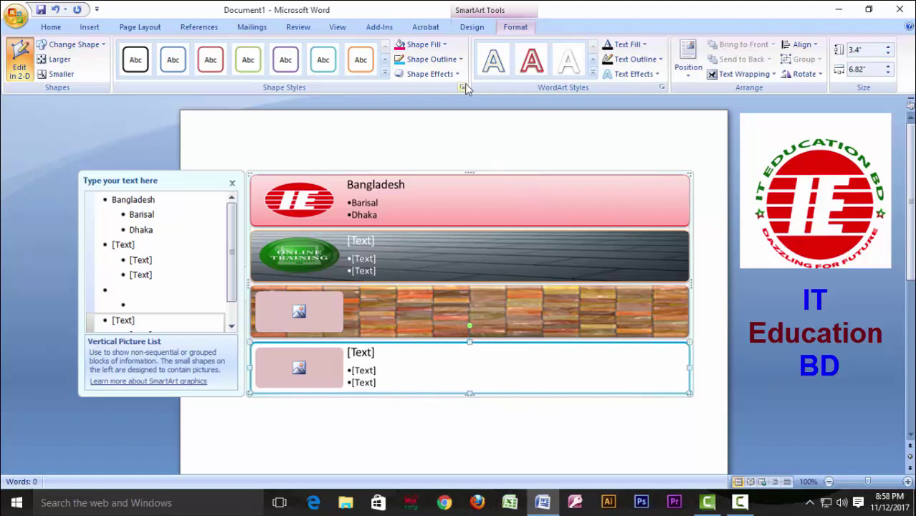
pyautogui.click(460, 60)
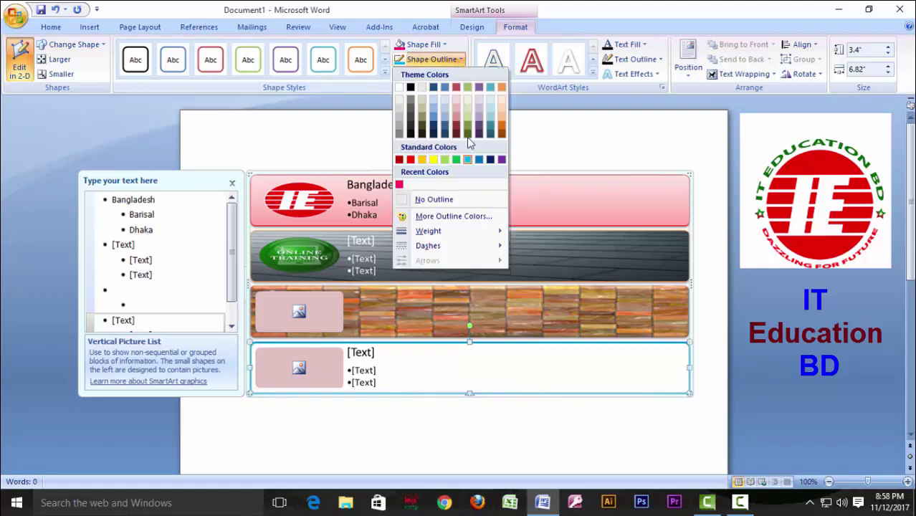
pyautogui.click(501, 160)
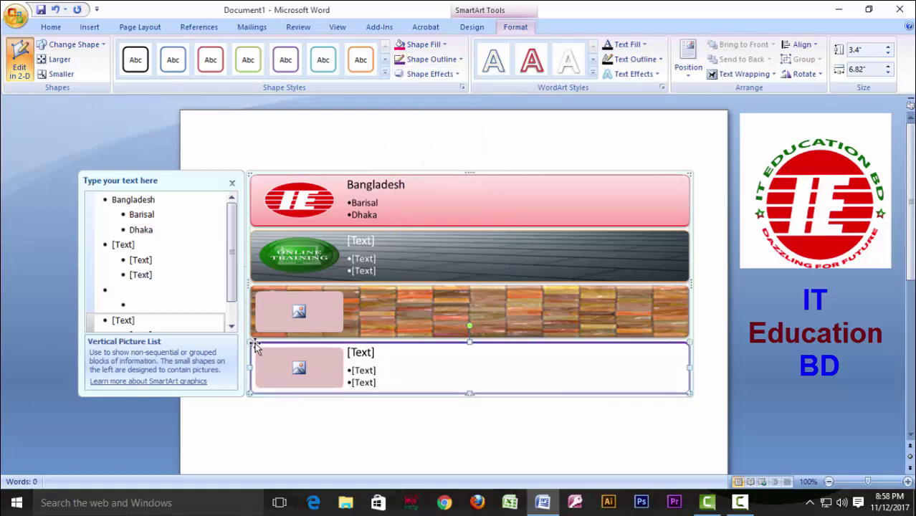
# - Apply a tilted 3-D preset effect to the top Bangladesh shape
pyautogui.click(433, 203)
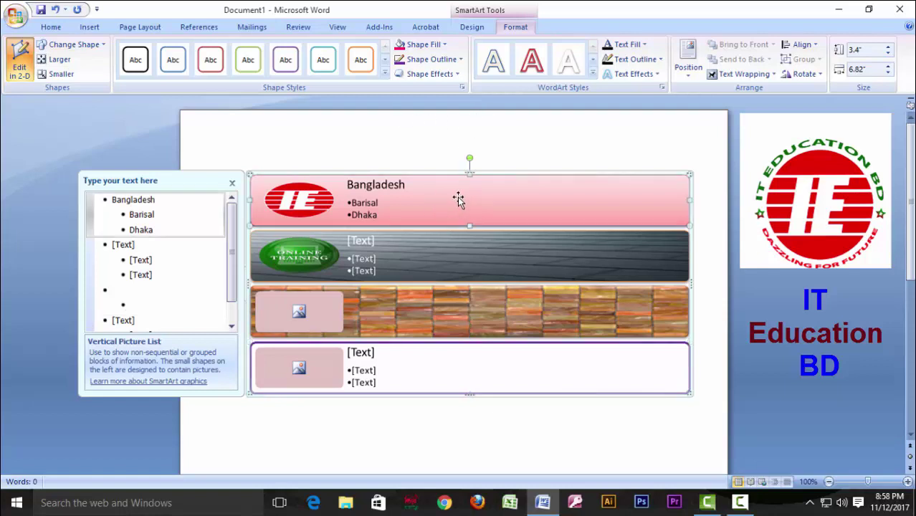
pyautogui.click(431, 74)
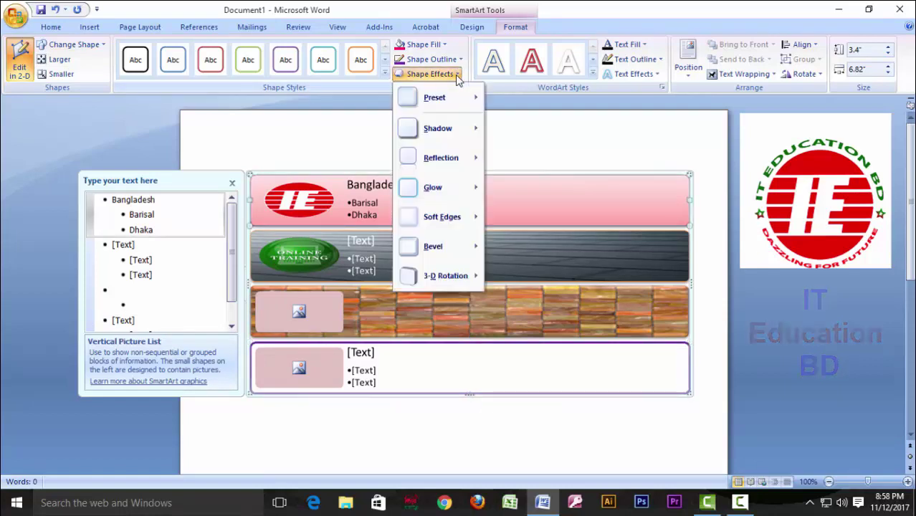
pyautogui.moveTo(435, 130)
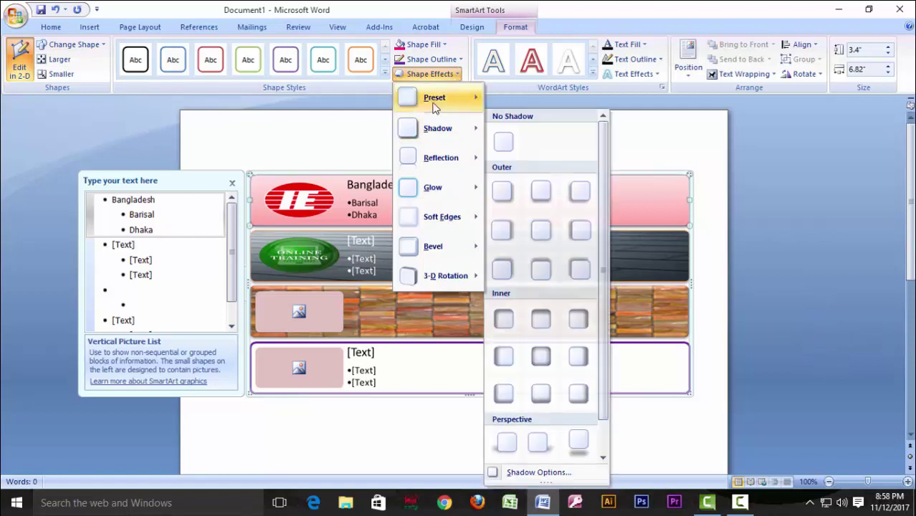
pyautogui.moveTo(437, 104)
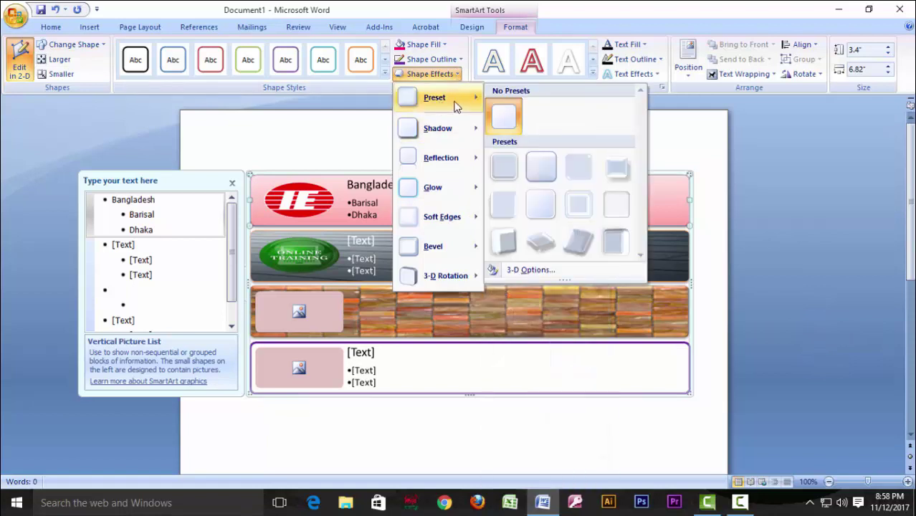
pyautogui.click(583, 245)
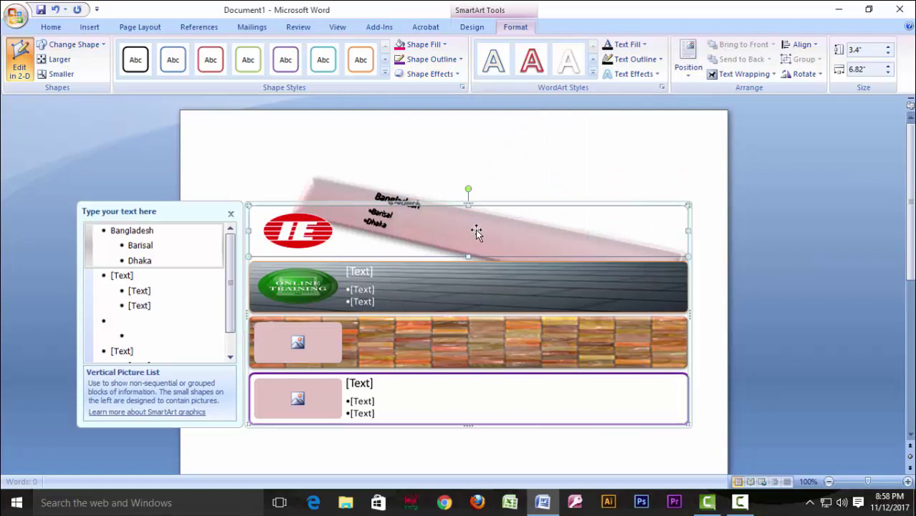
# - Add an inner shadow, then switch the Bangladesh shape to the second 3-D preset
pyautogui.click(458, 74)
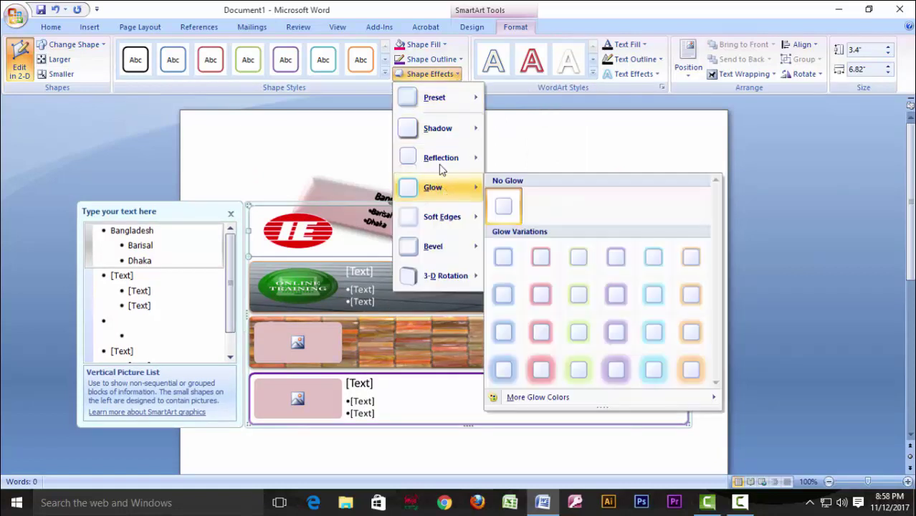
pyautogui.moveTo(439, 129)
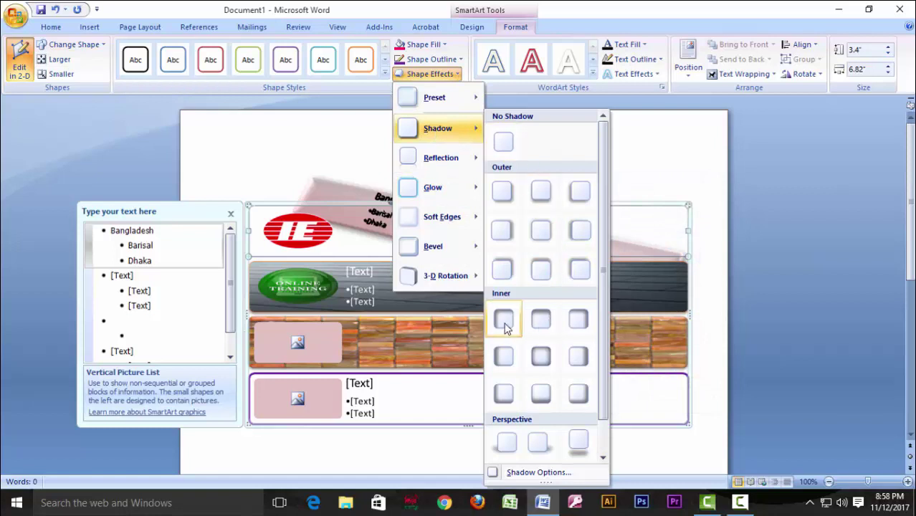
pyautogui.click(542, 321)
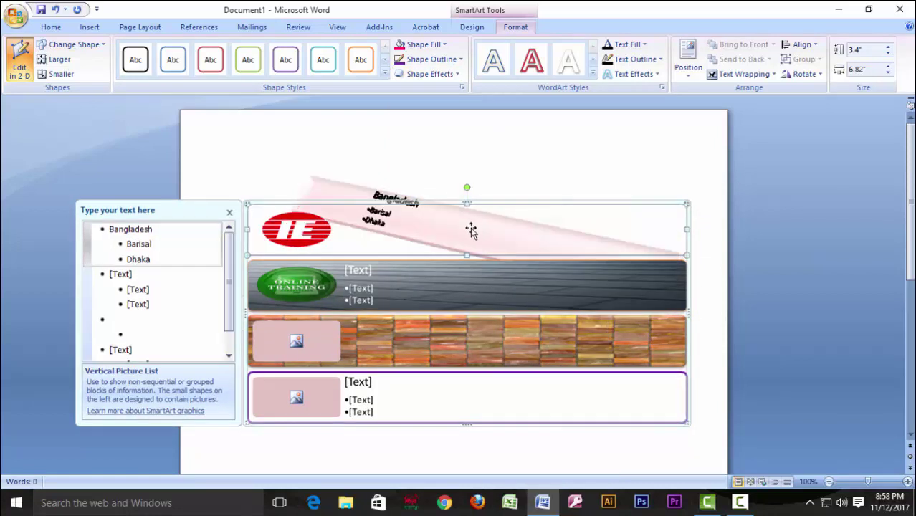
pyautogui.click(441, 74)
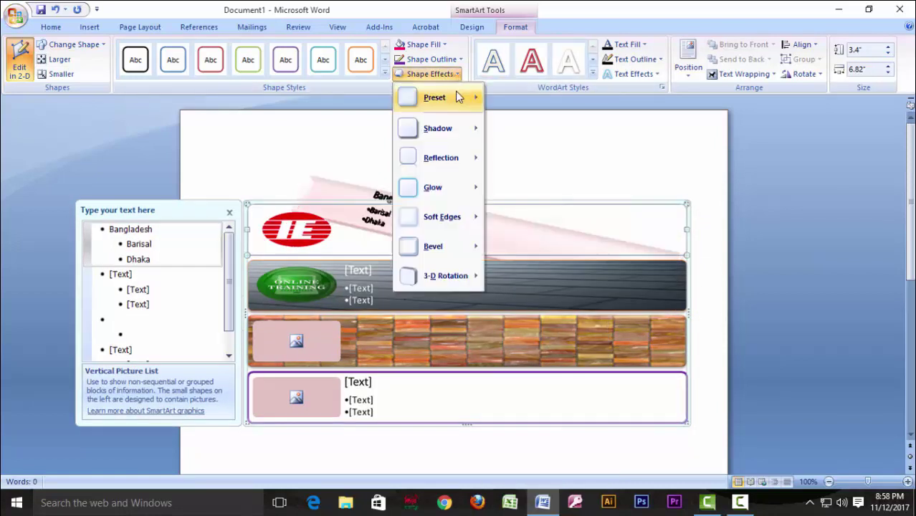
pyautogui.moveTo(456, 97)
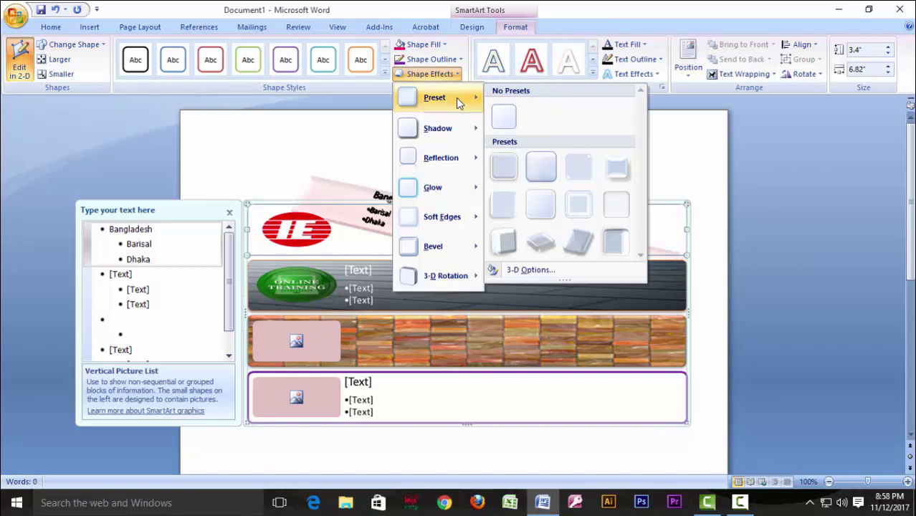
pyautogui.click(542, 170)
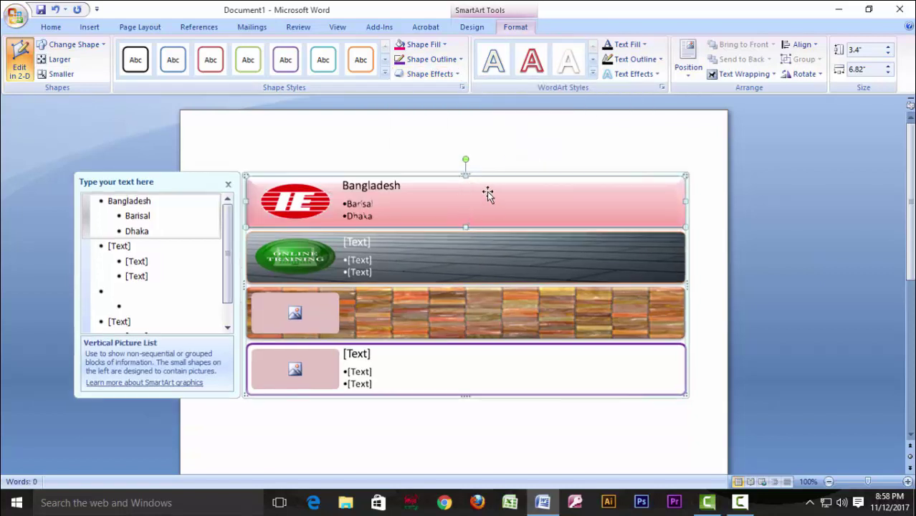
# - Give the Bangladesh shape an outer shadow
pyautogui.click(451, 74)
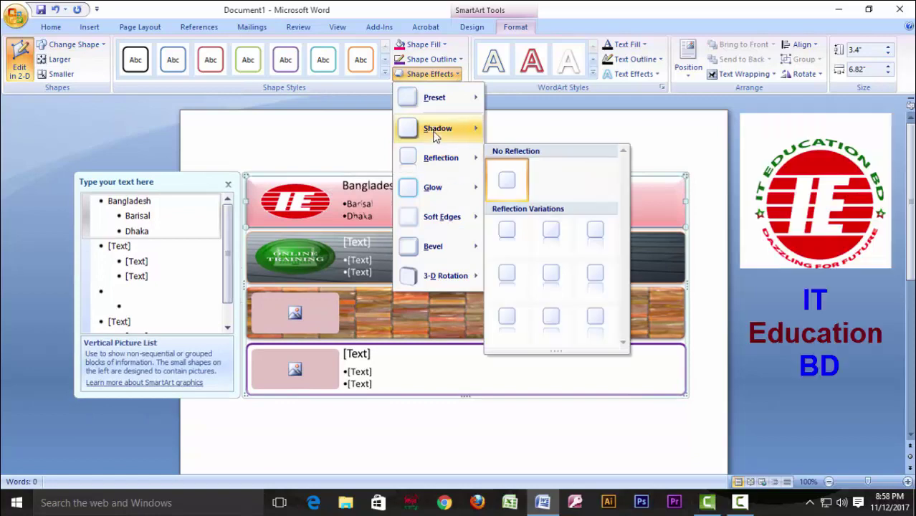
pyautogui.moveTo(439, 128)
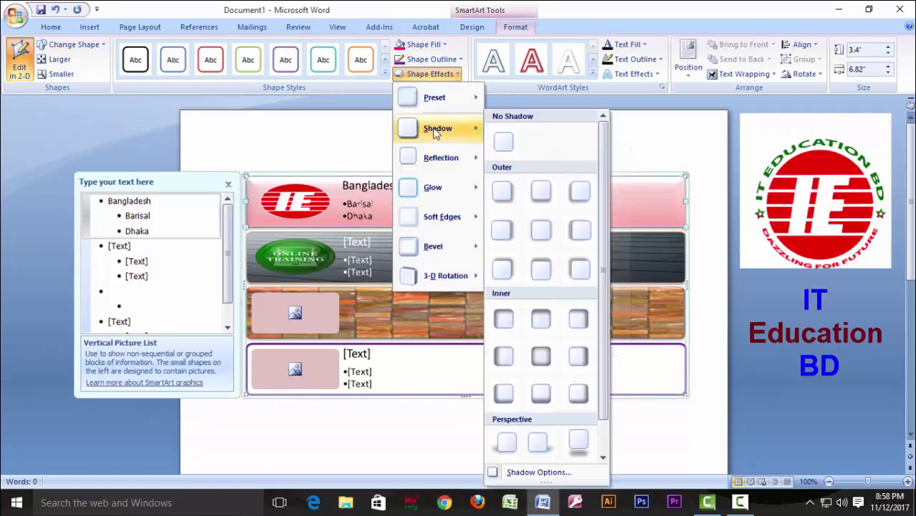
pyautogui.click(577, 275)
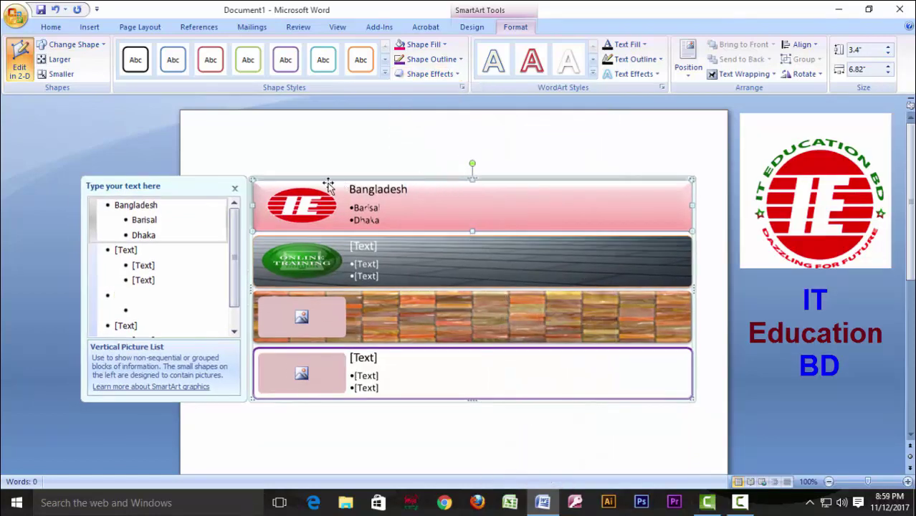
# - Add an inner shadow to the dark second row shape
pyautogui.click(476, 256)
pyautogui.click(456, 75)
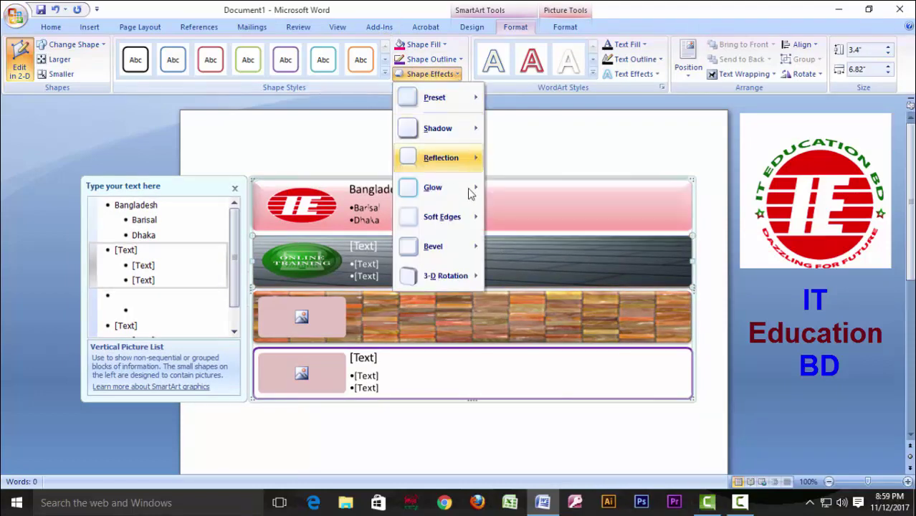
pyautogui.moveTo(459, 128)
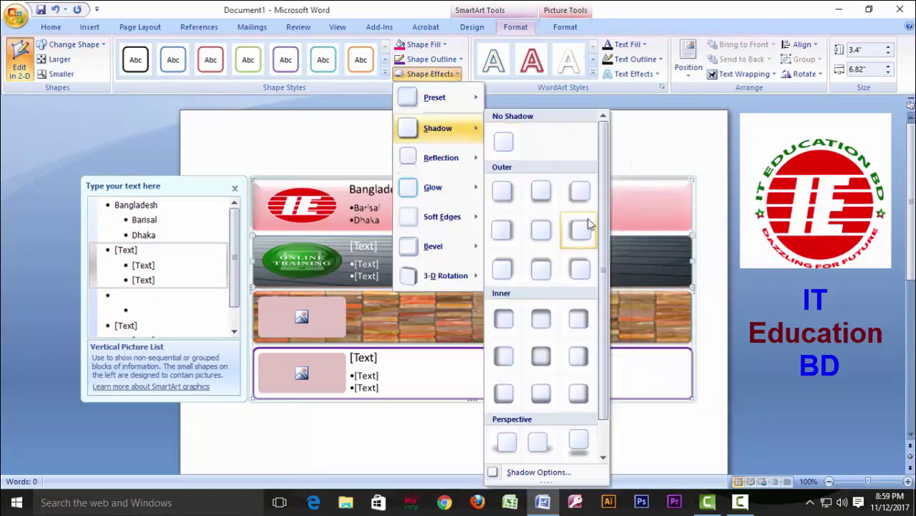
pyautogui.click(572, 361)
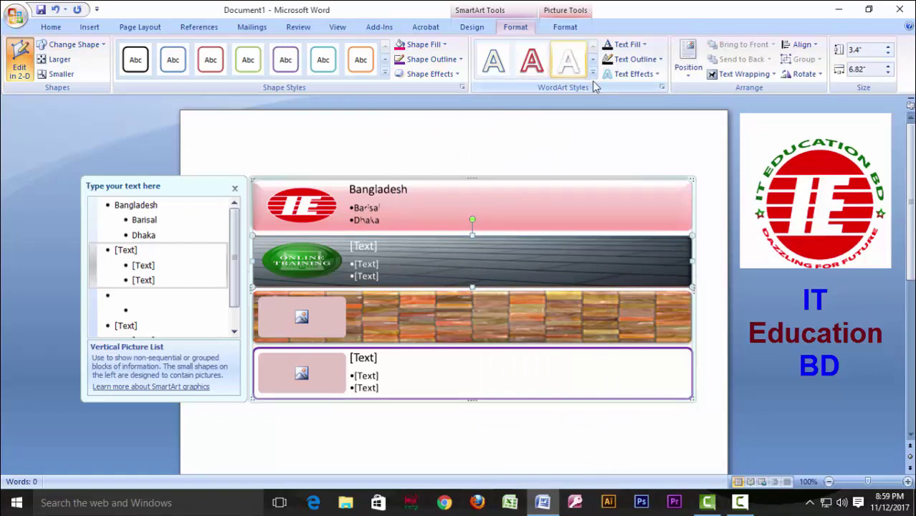
# - Apply the orange WordArt style to the Barisal bullet text
pyautogui.click(353, 208)
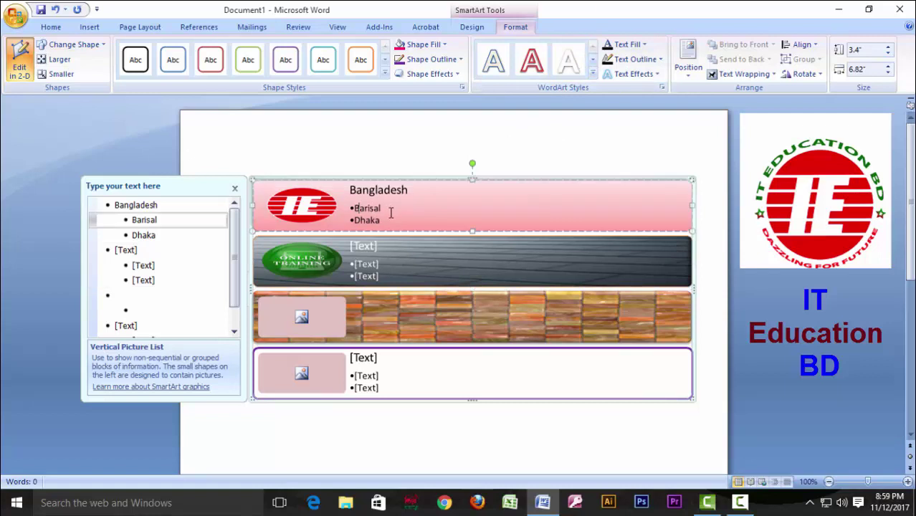
pyautogui.click(592, 73)
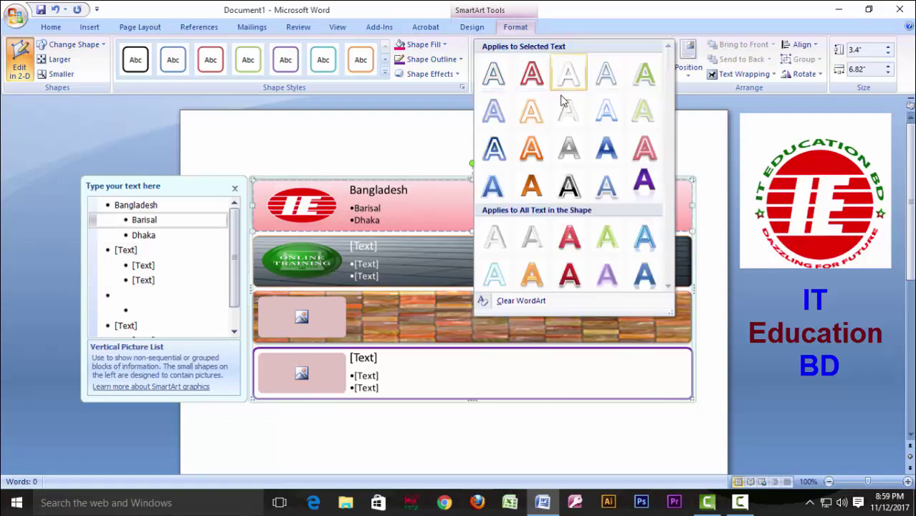
pyautogui.click(531, 151)
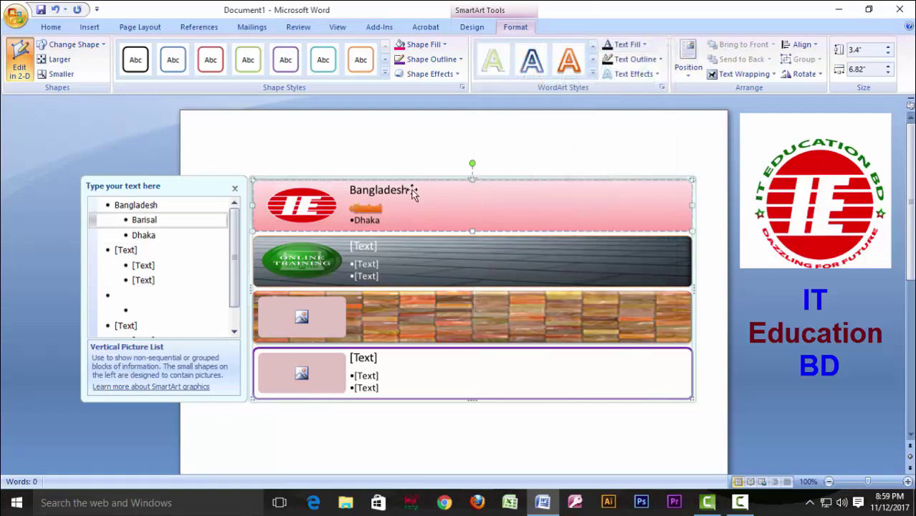
# - Apply a red WordArt style to the word Bangladesh
pyautogui.click(385, 194)
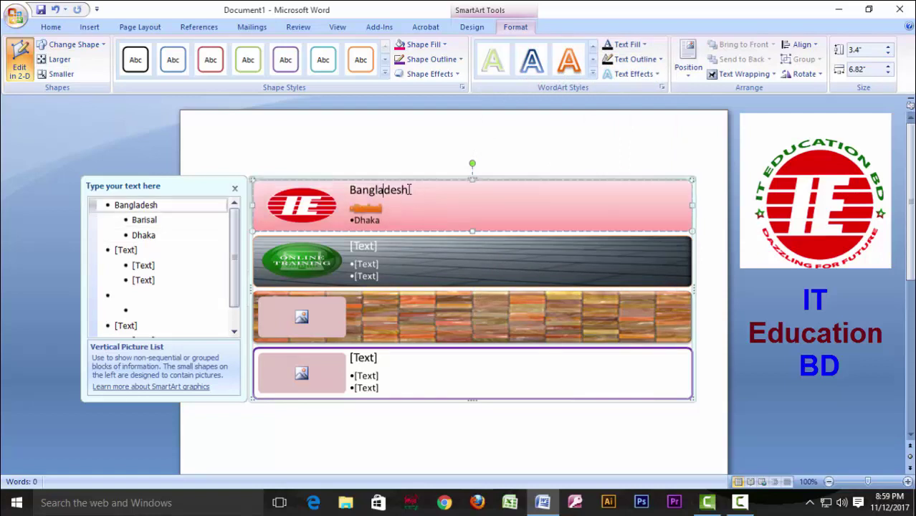
pyautogui.moveTo(409, 190); pyautogui.dragTo(325, 190)
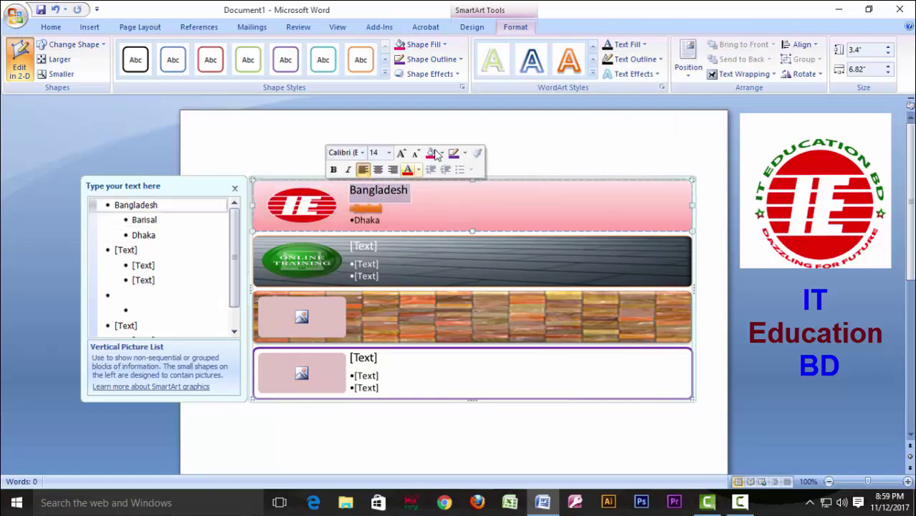
pyautogui.click(594, 74)
pyautogui.click(642, 150)
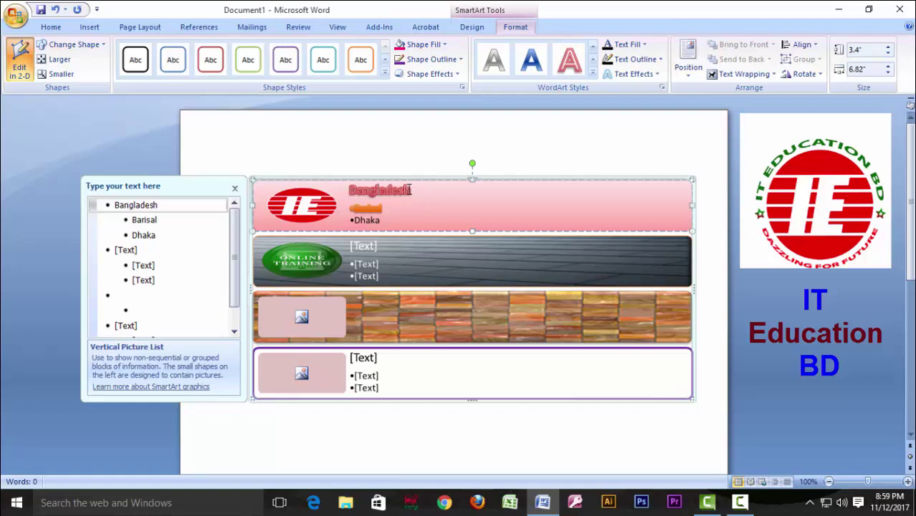
pyautogui.moveTo(408, 190); pyautogui.dragTo(344, 190)
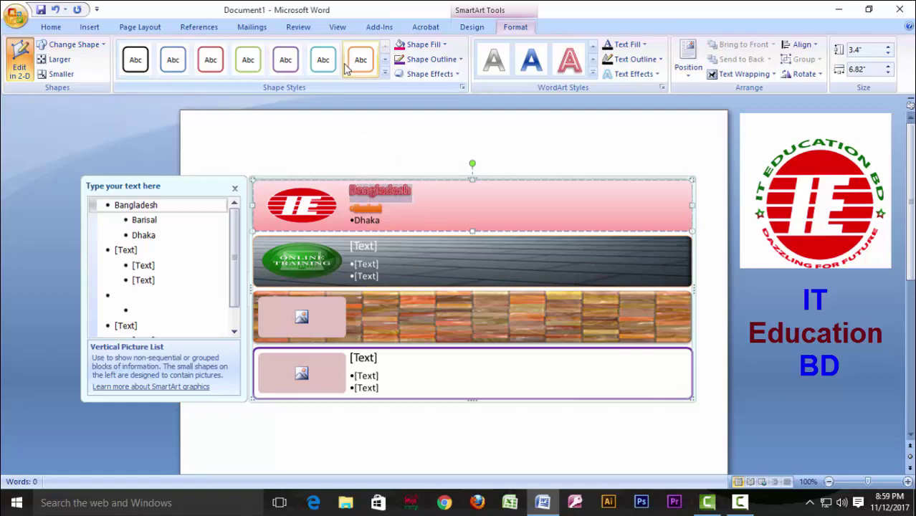
pyautogui.click(53, 27)
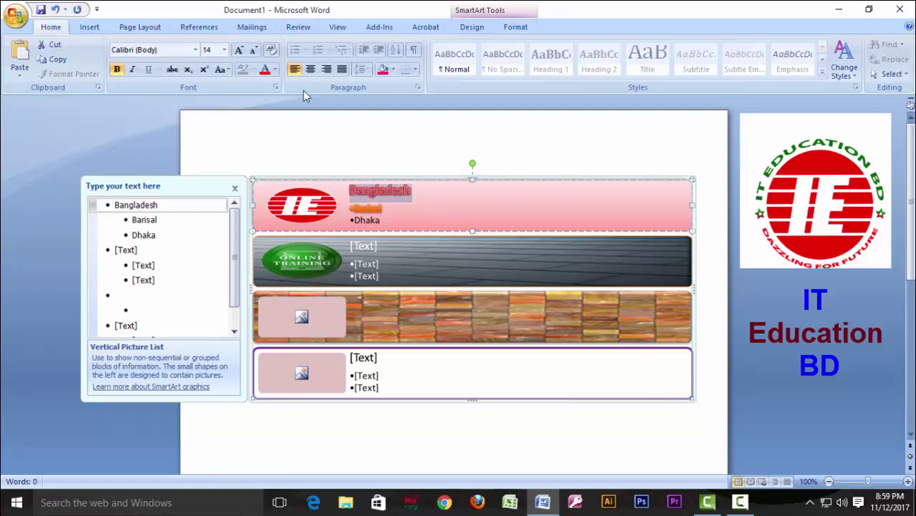
# - Set the Bangladesh heading's font size to 32 pt
pyautogui.click(224, 50)
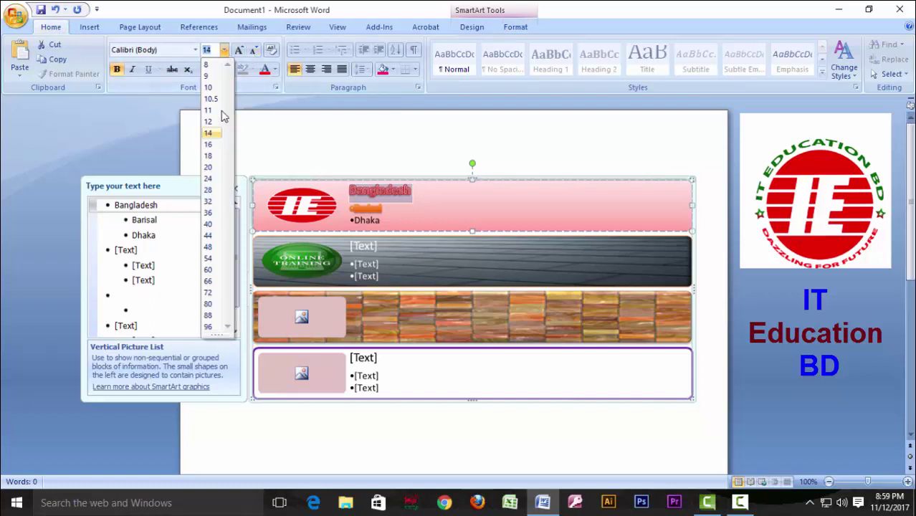
pyautogui.click(209, 201)
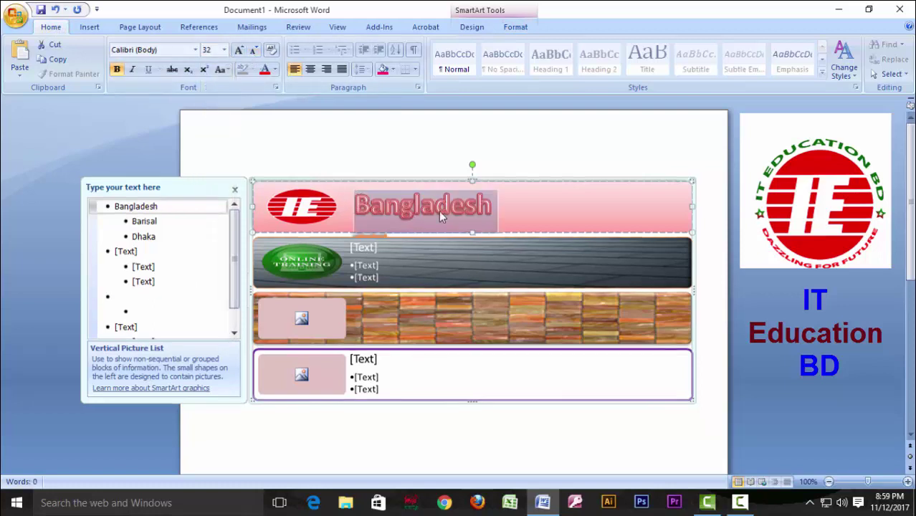
pyautogui.click(510, 29)
# - Restyle Bangladesh with the orange filled WordArt style and reselect the heading for text fill
pyautogui.click(592, 76)
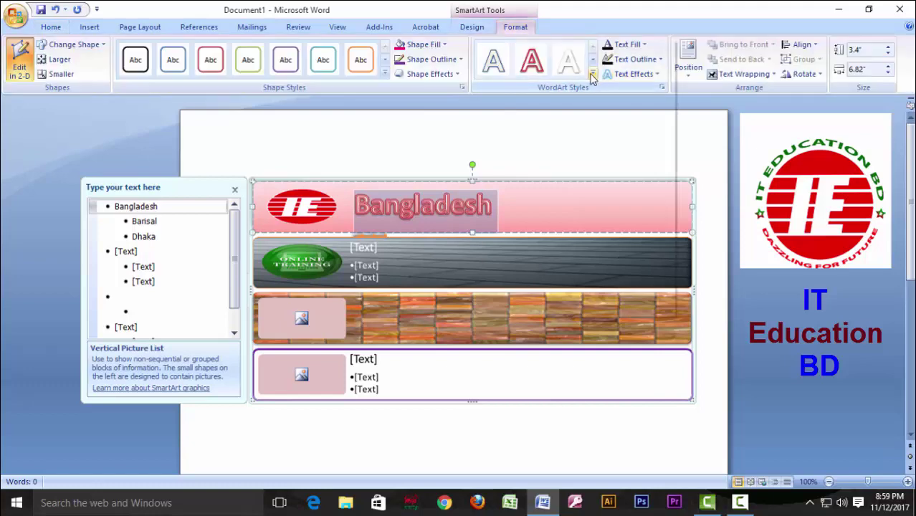
pyautogui.click(538, 180)
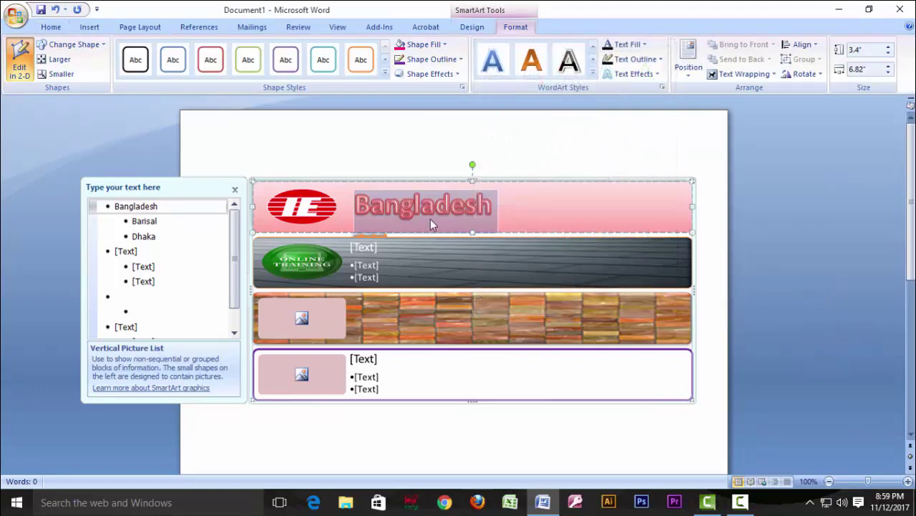
pyautogui.click(356, 264)
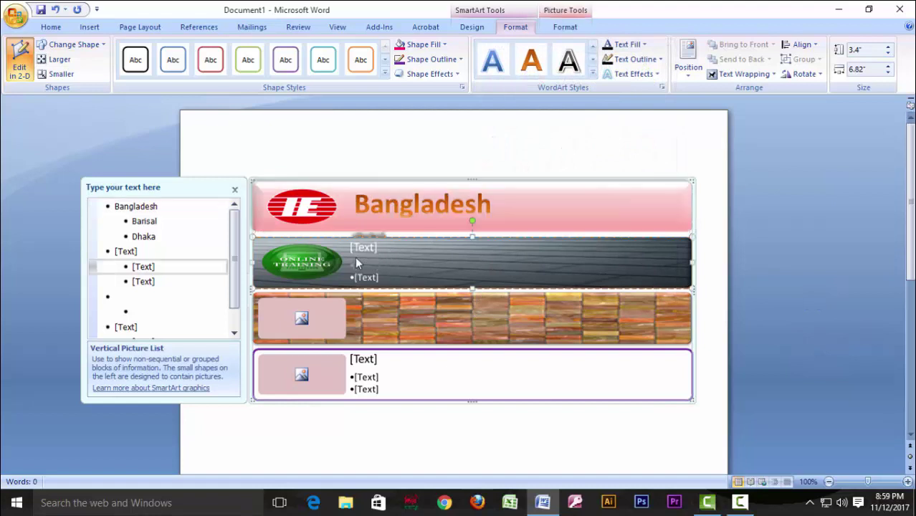
pyautogui.click(380, 278)
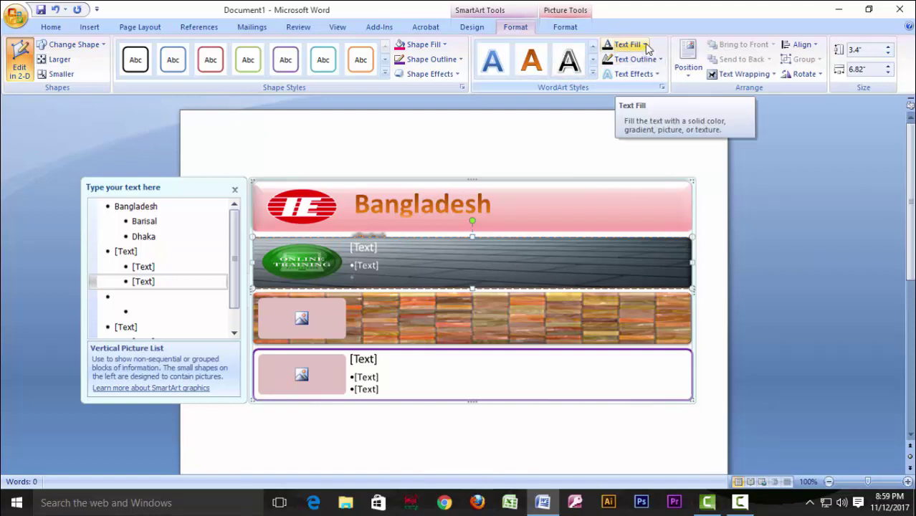
pyautogui.click(421, 205)
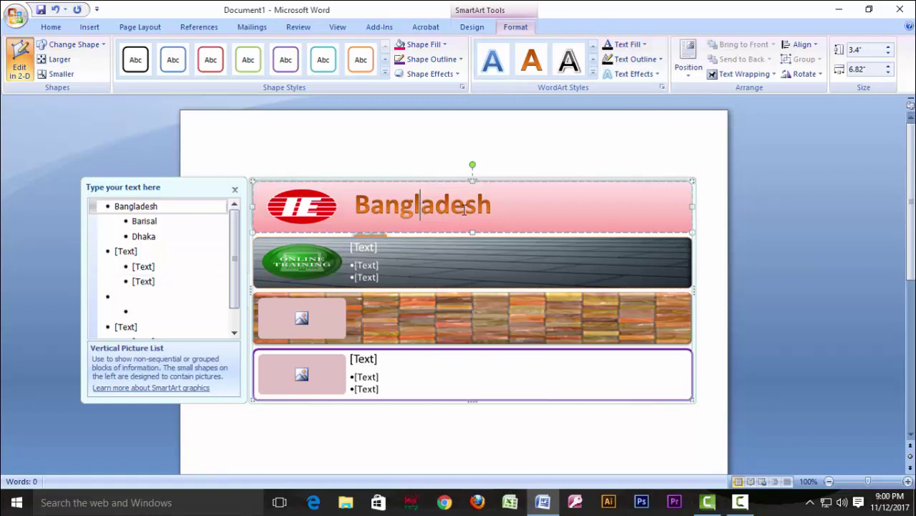
pyautogui.moveTo(494, 208); pyautogui.dragTo(355, 208)
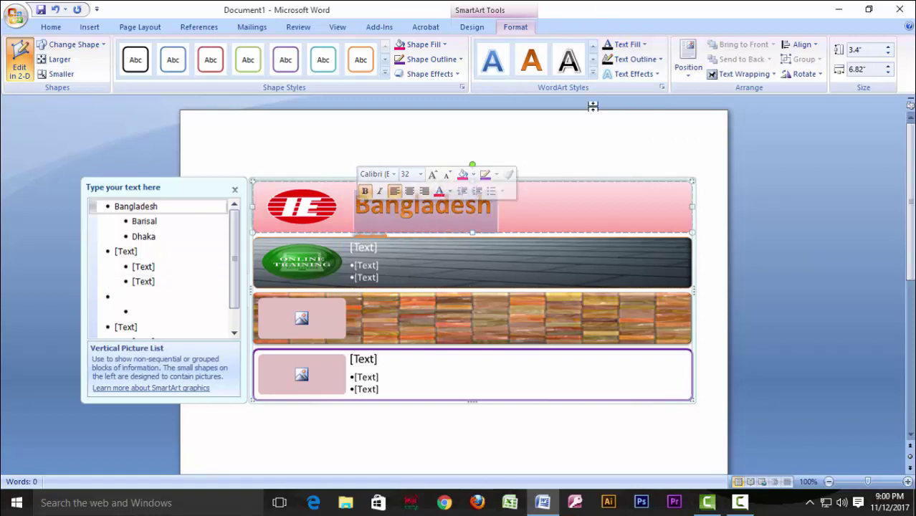
pyautogui.click(643, 44)
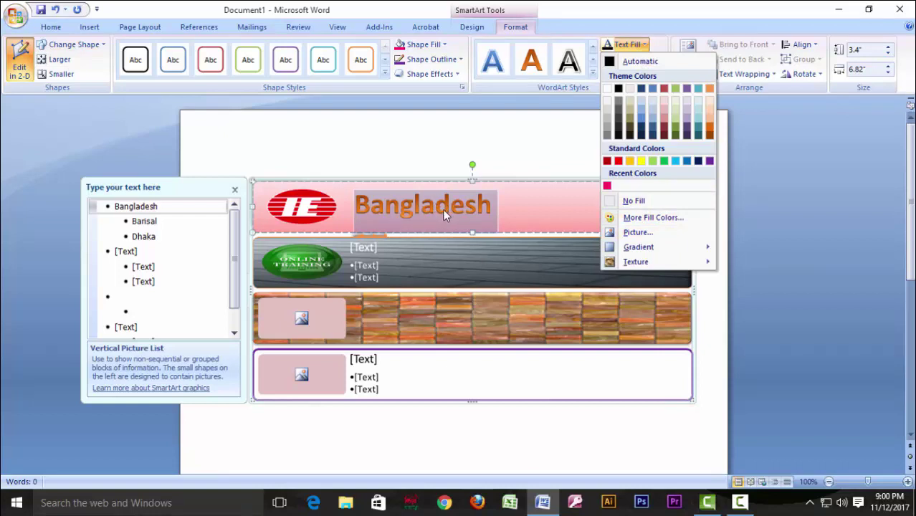
# - Use the logo-IE image as the picture fill for the Bangladesh heading's letters
pyautogui.click(643, 234)
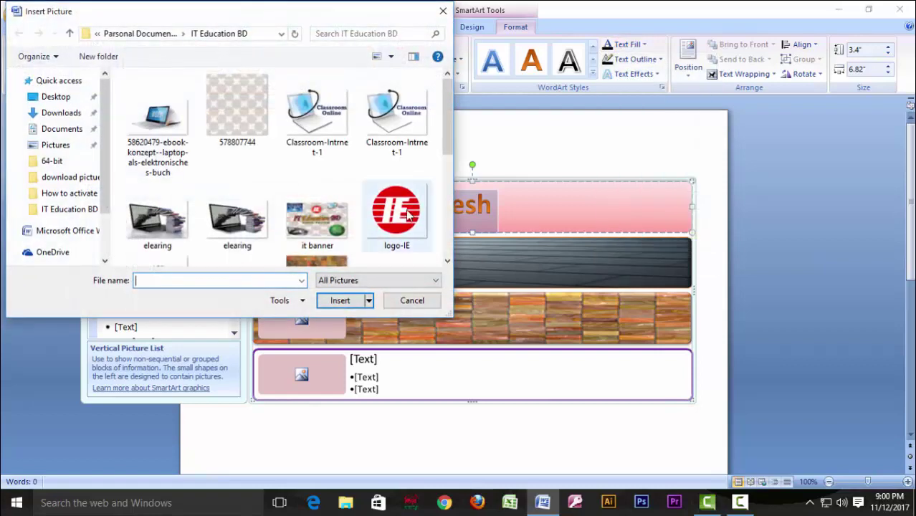
pyautogui.click(408, 207)
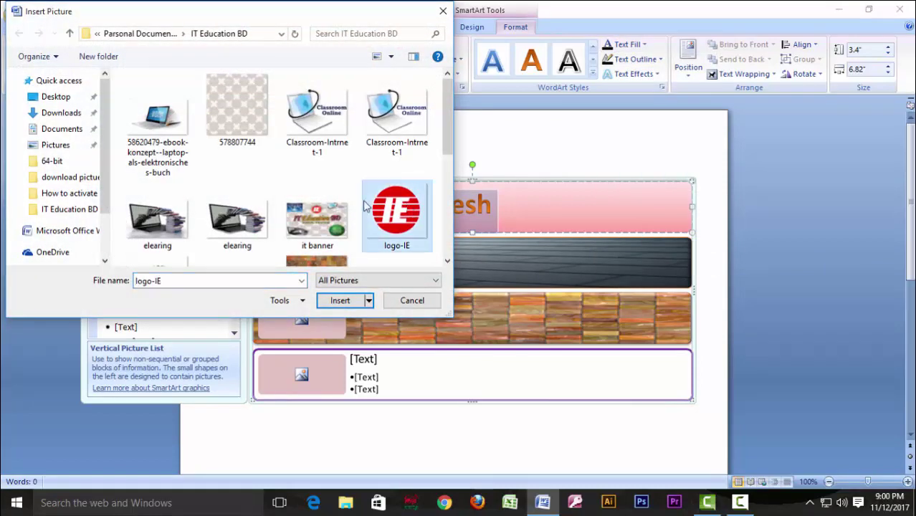
pyautogui.click(358, 299)
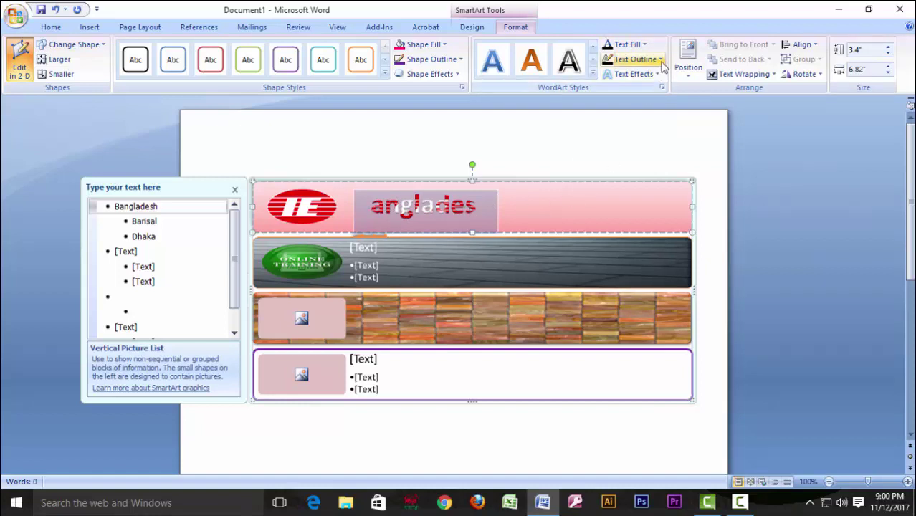
# - Apply a dashed line style to the heading's text outline
pyautogui.click(632, 59)
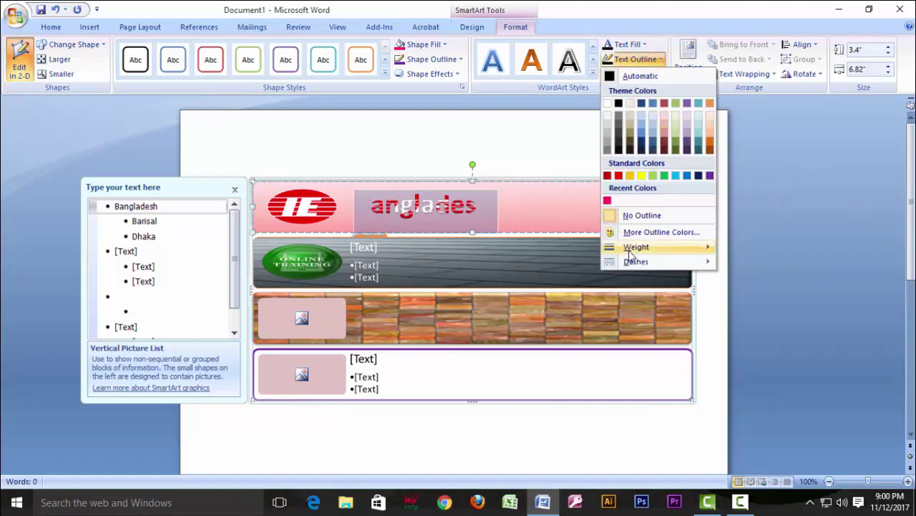
pyautogui.moveTo(642, 249)
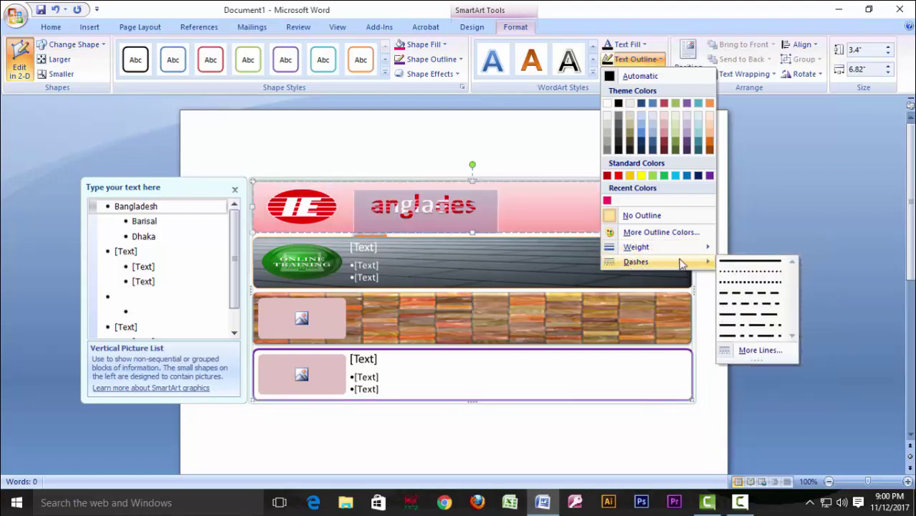
pyautogui.click(745, 280)
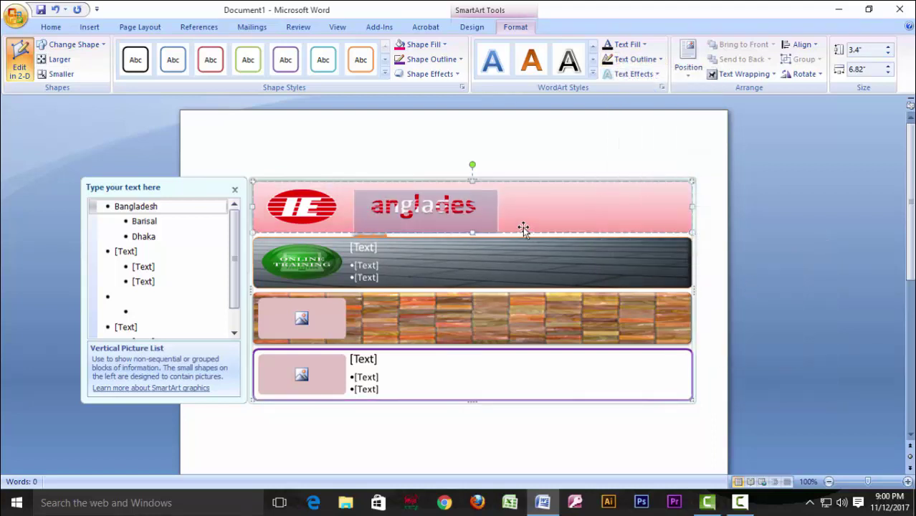
# - Add an outer shadow to the selected heading text
pyautogui.click(657, 74)
pyautogui.moveTo(654, 132)
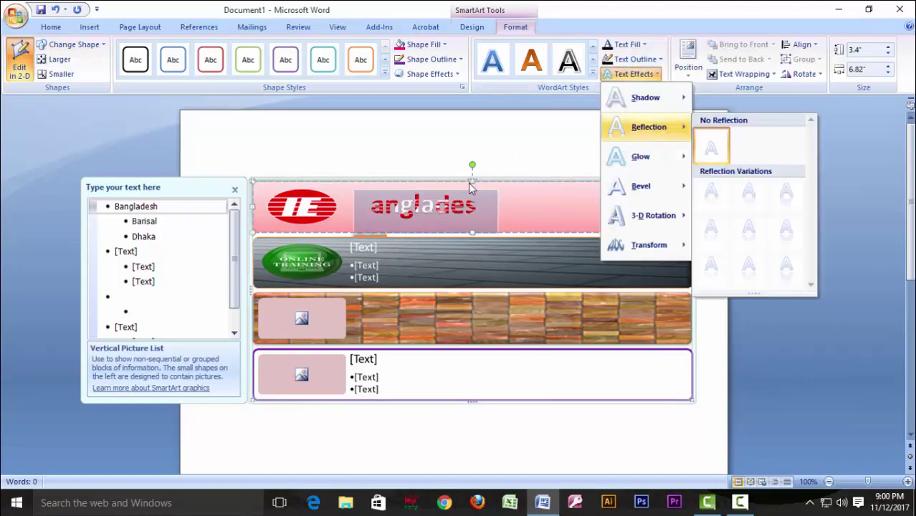
pyautogui.click(484, 208)
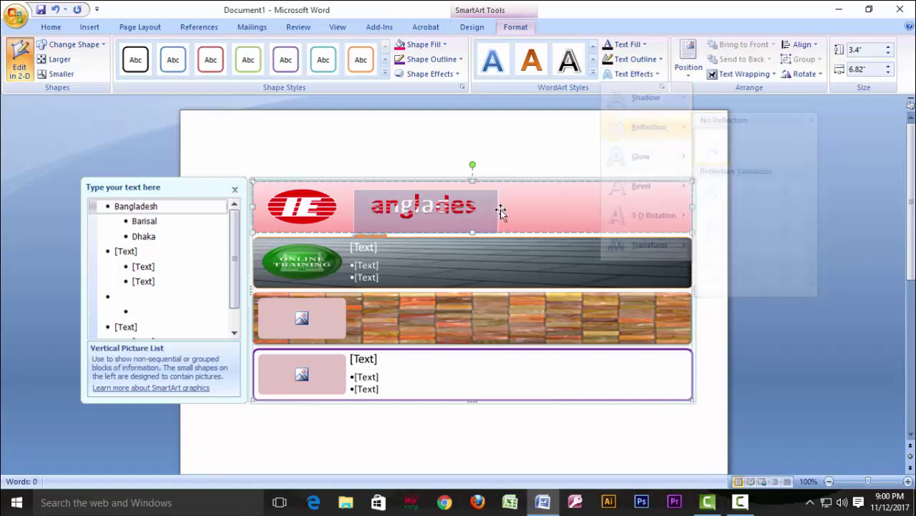
pyautogui.moveTo(481, 208); pyautogui.dragTo(355, 209)
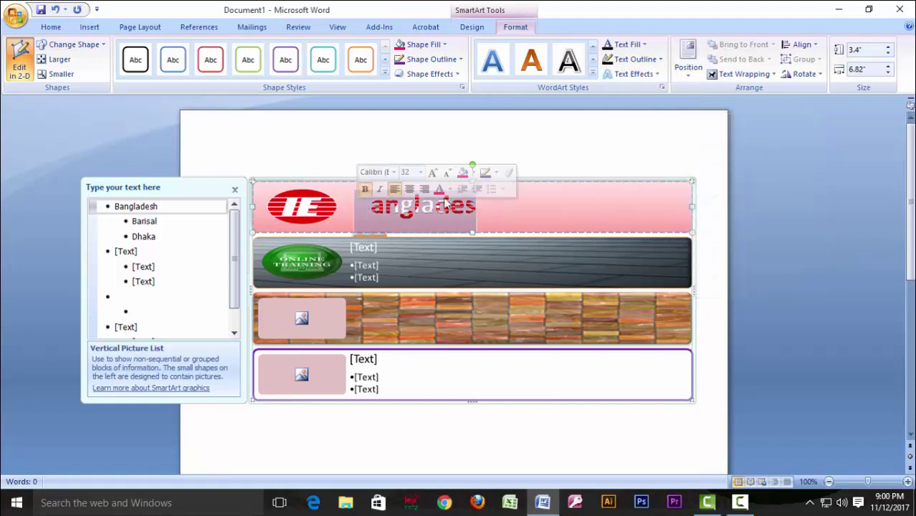
pyautogui.click(660, 77)
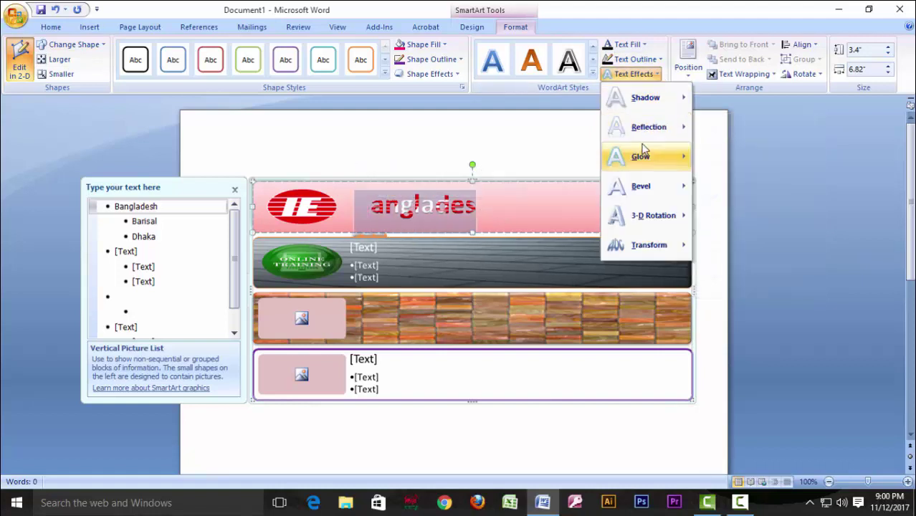
pyautogui.moveTo(651, 101)
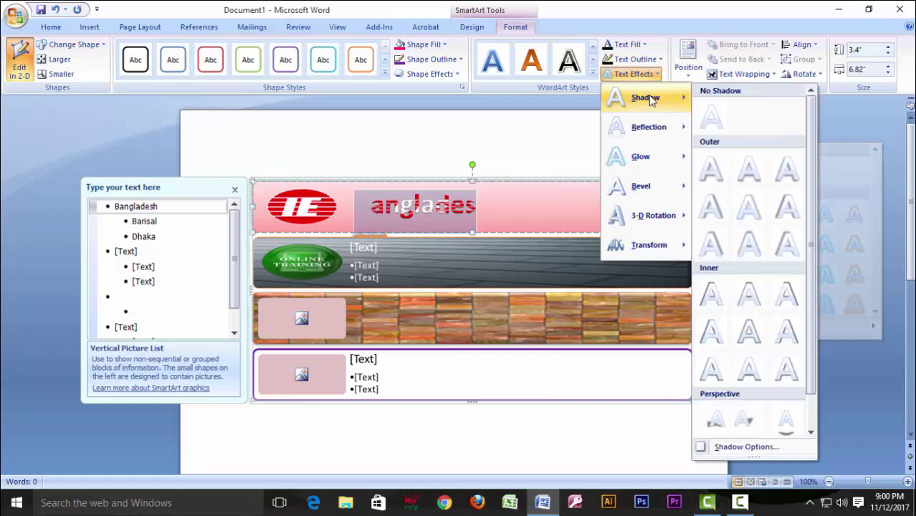
pyautogui.click(787, 208)
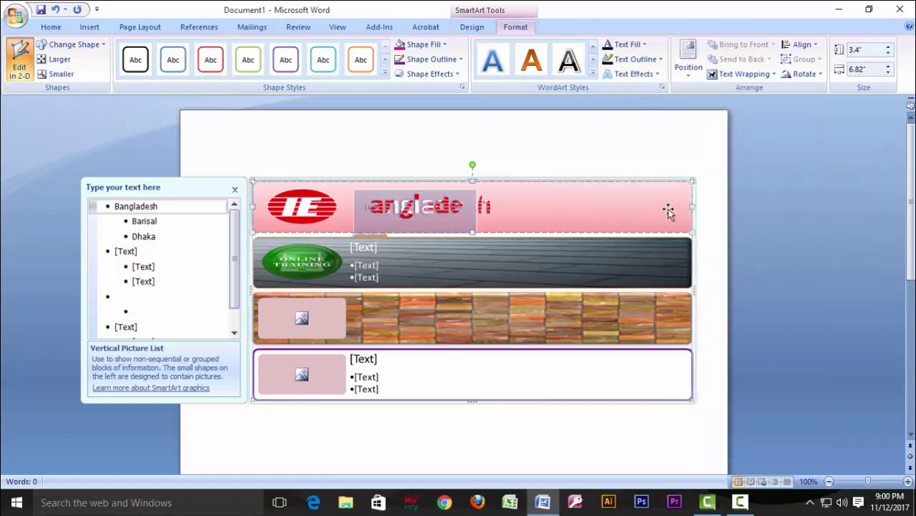
pyautogui.click(440, 208)
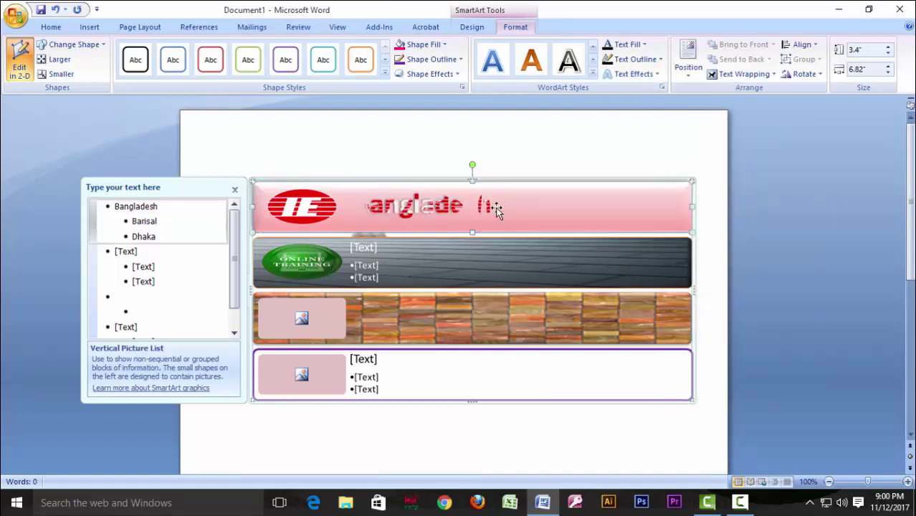
# - Paste over the letters after the B to form 'Bangbangall' and apply a shadow preset
pyautogui.moveTo(490, 206); pyautogui.dragTo(364, 207)
pyautogui.hotkey('ctrl', 'v')
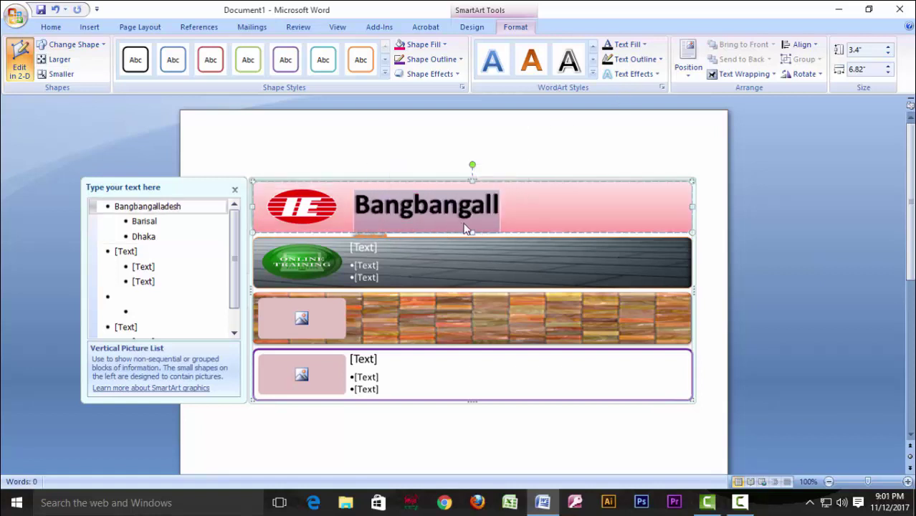
pyautogui.moveTo(496, 206); pyautogui.dragTo(354, 208)
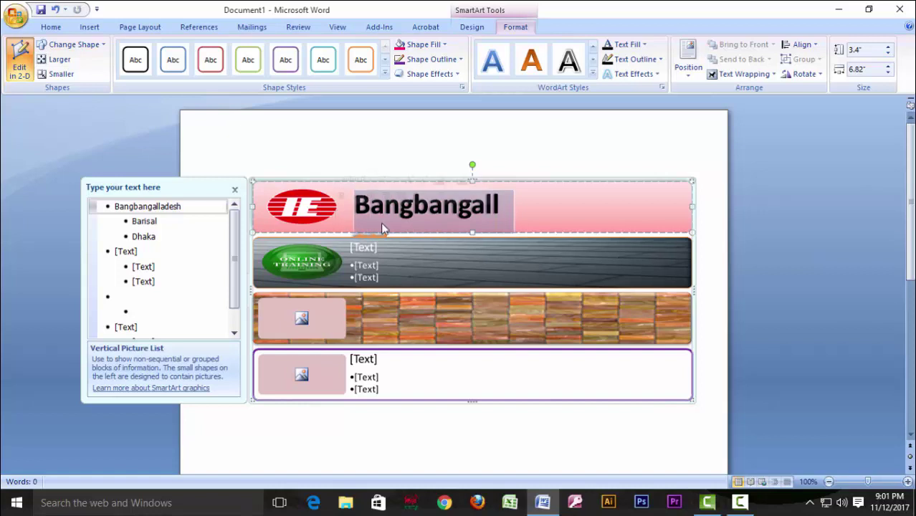
pyautogui.click(654, 74)
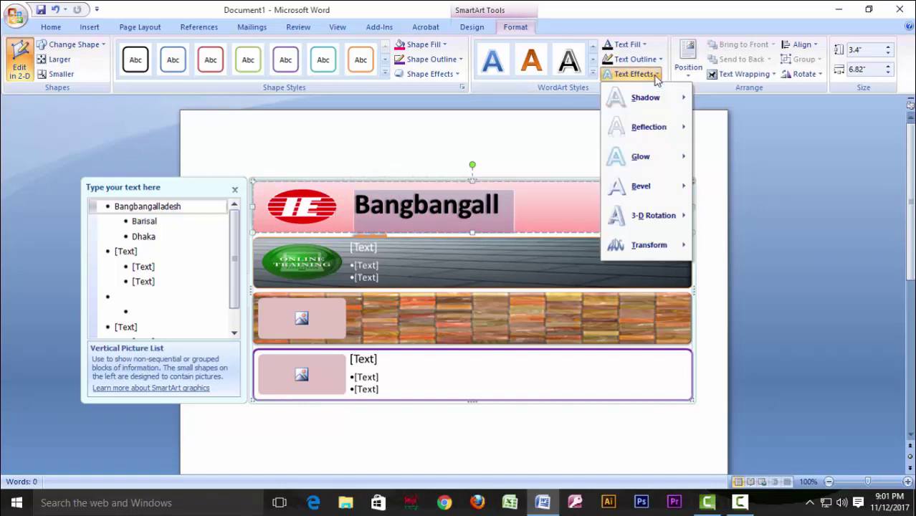
pyautogui.moveTo(659, 98)
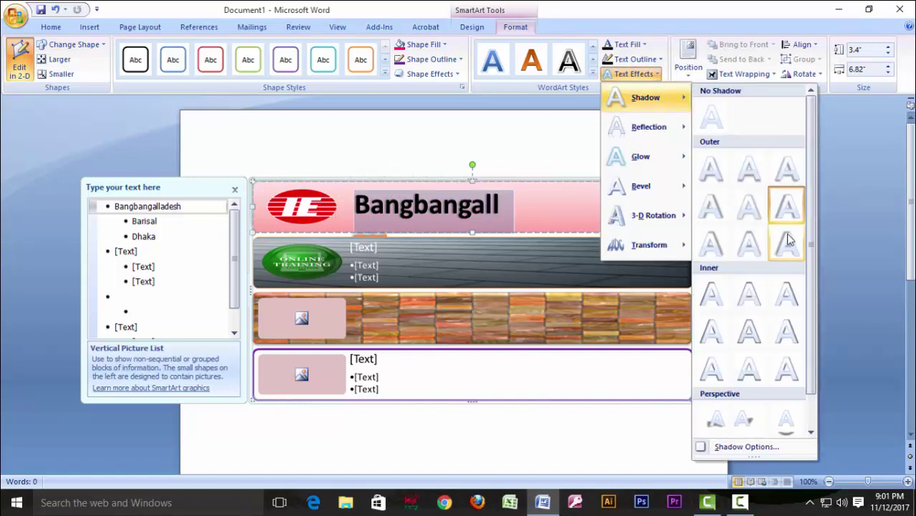
pyautogui.click(786, 297)
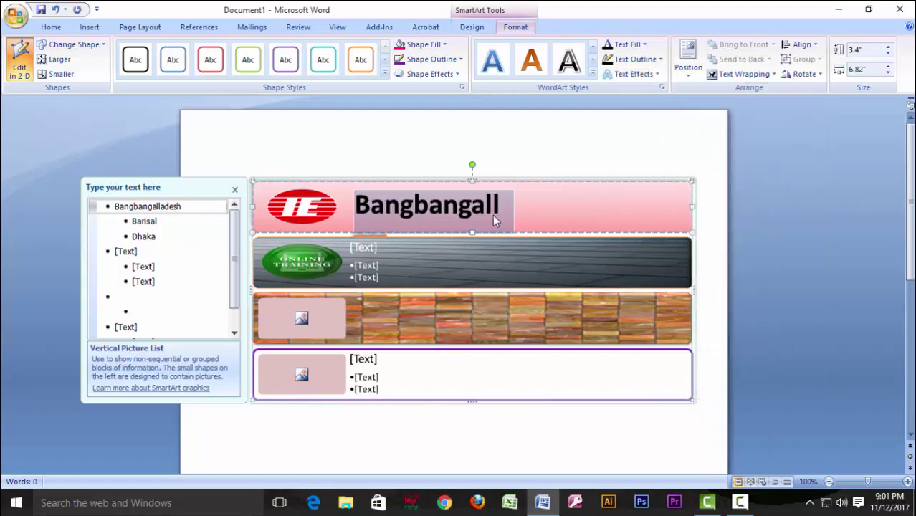
pyautogui.click(511, 208)
pyautogui.moveTo(510, 208); pyautogui.dragTo(378, 215)
pyautogui.click(609, 210)
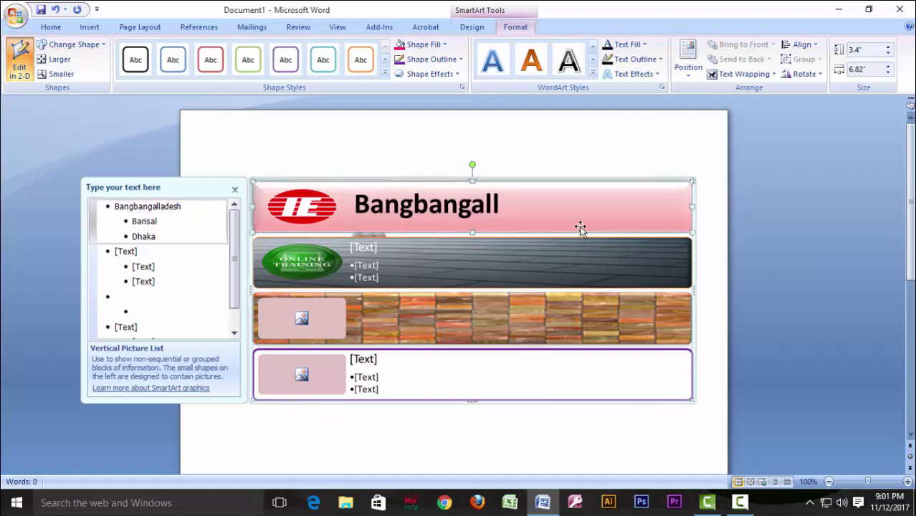
pyautogui.click(689, 78)
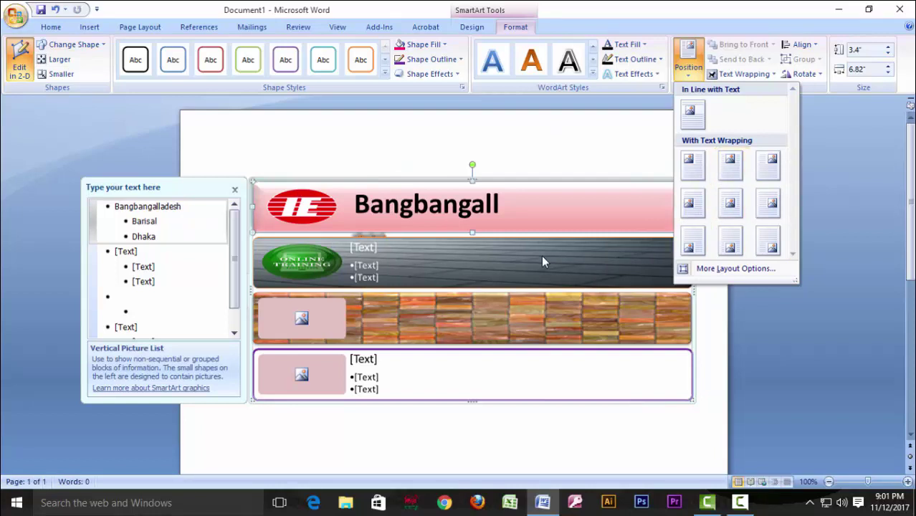
pyautogui.click(803, 44)
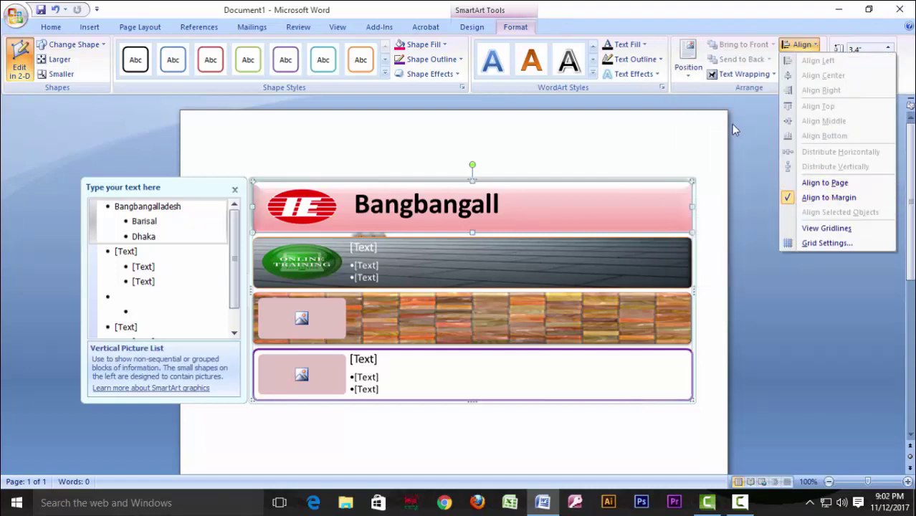
pyautogui.click(821, 185)
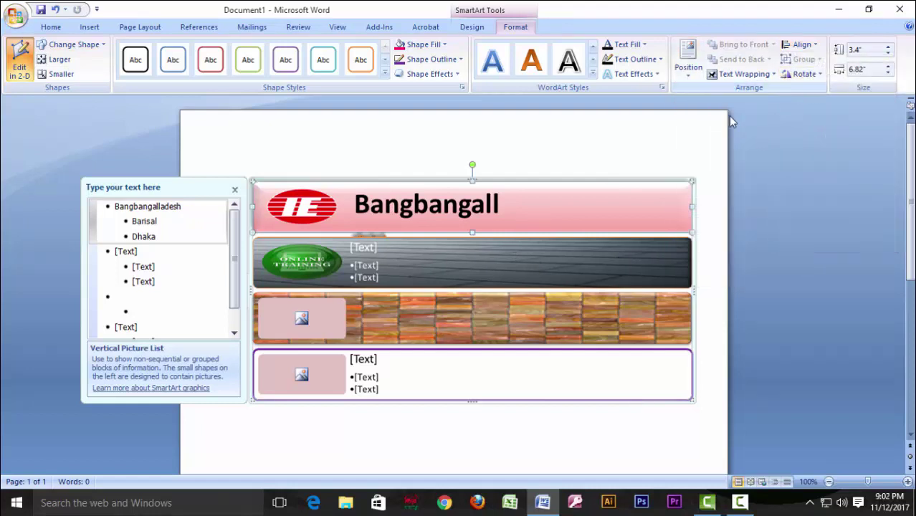
pyautogui.click(803, 74)
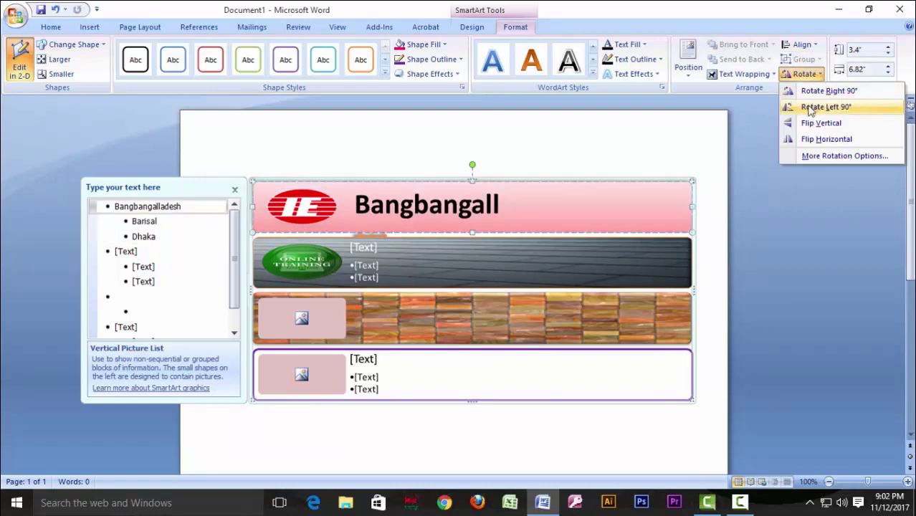
pyautogui.click(807, 102)
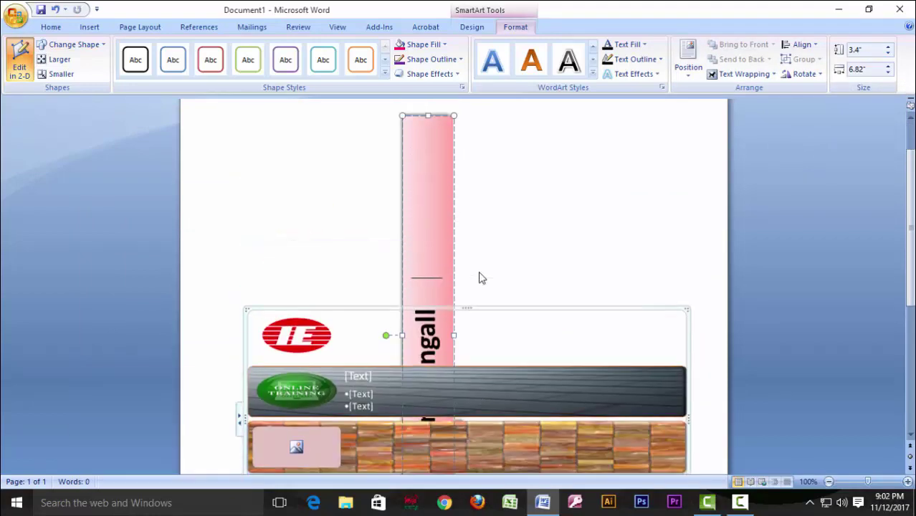
pyautogui.hotkey('ctrl', 'z')
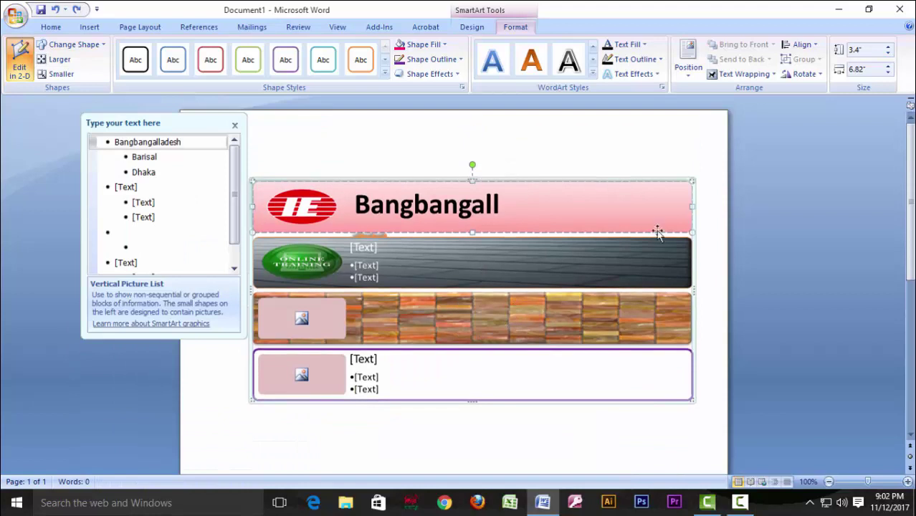
# - Toggle the 'Type your text here' pane off and on, then close it
pyautogui.click(547, 277)
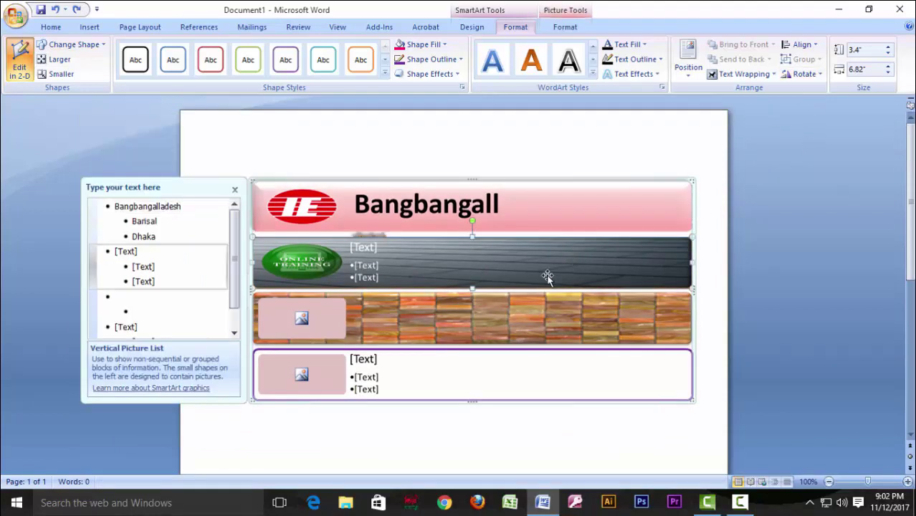
pyautogui.click(247, 289)
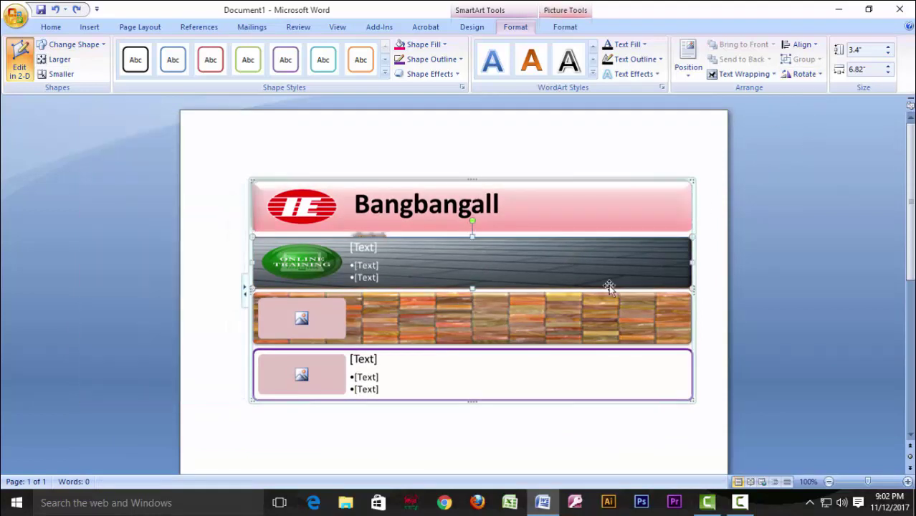
pyautogui.click(244, 291)
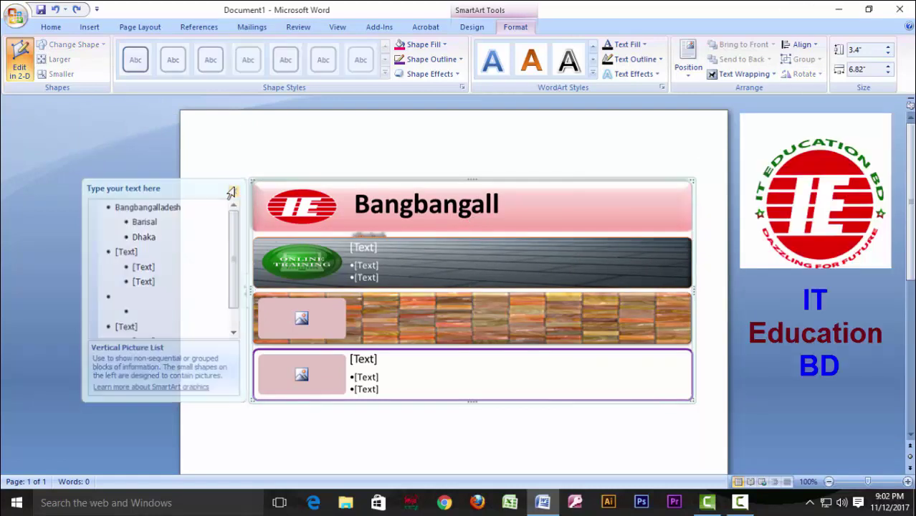
pyautogui.click(245, 292)
pyautogui.click(245, 292)
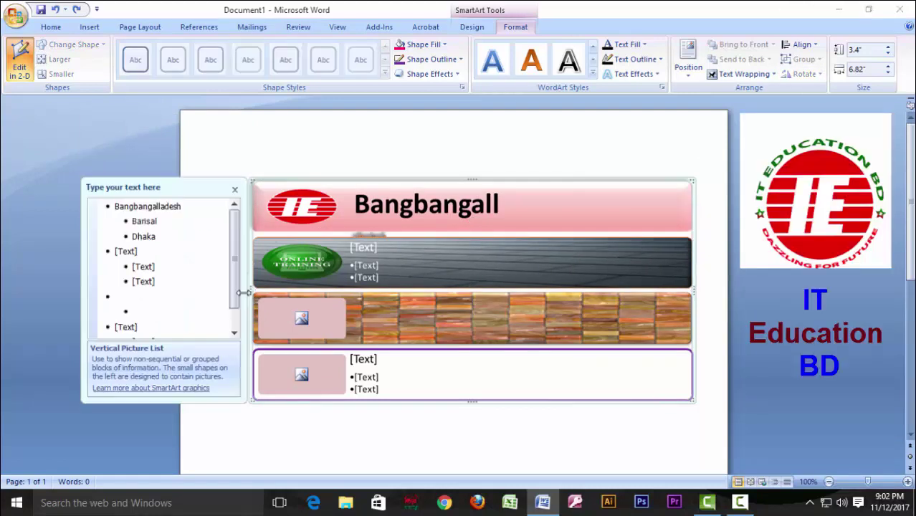
pyautogui.click(235, 189)
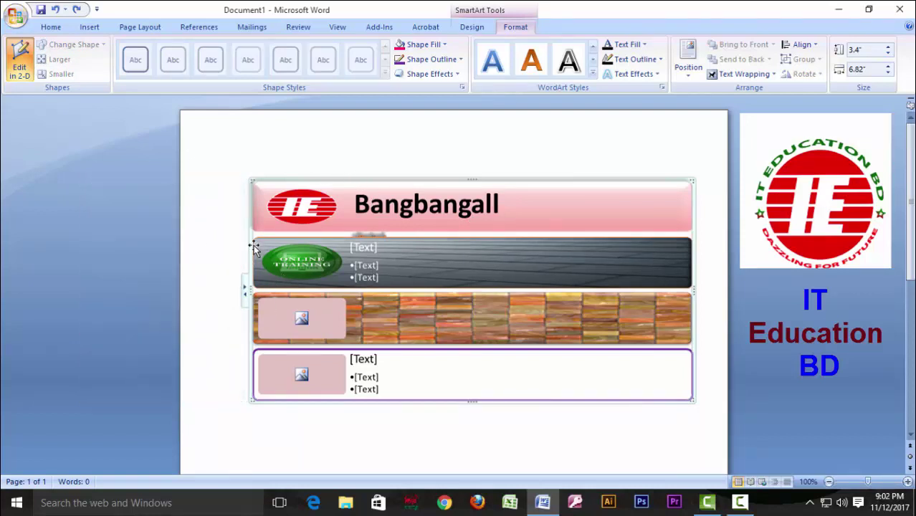
# - Reselect the SmartArt and select the dark second, orange third and fourth rows together
pyautogui.click(698, 393)
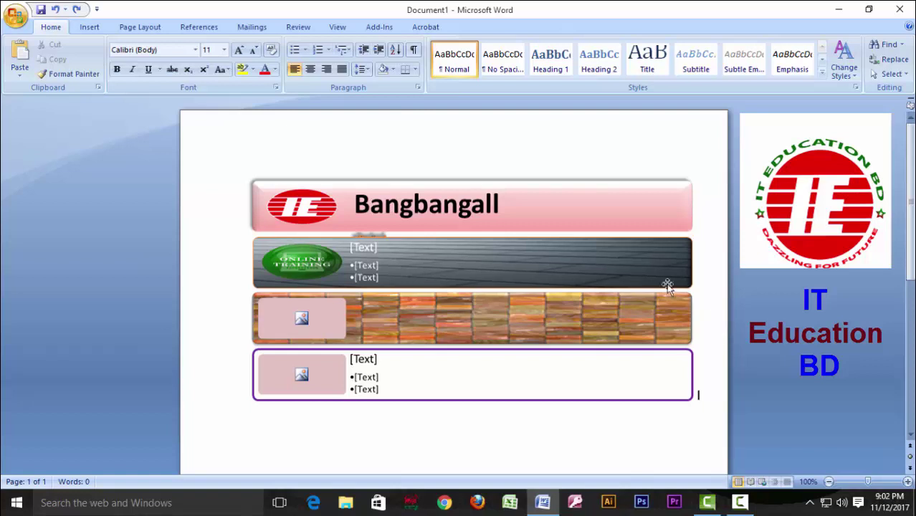
pyautogui.click(599, 222)
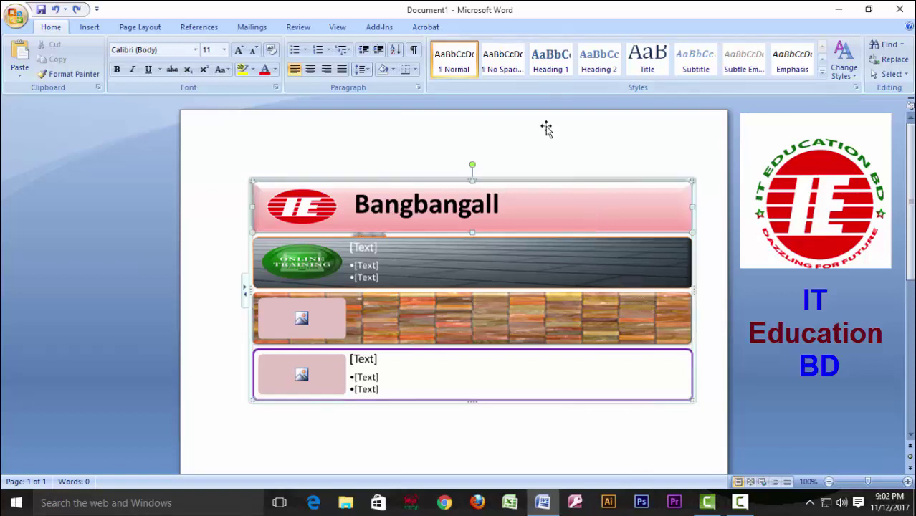
pyautogui.click(503, 271)
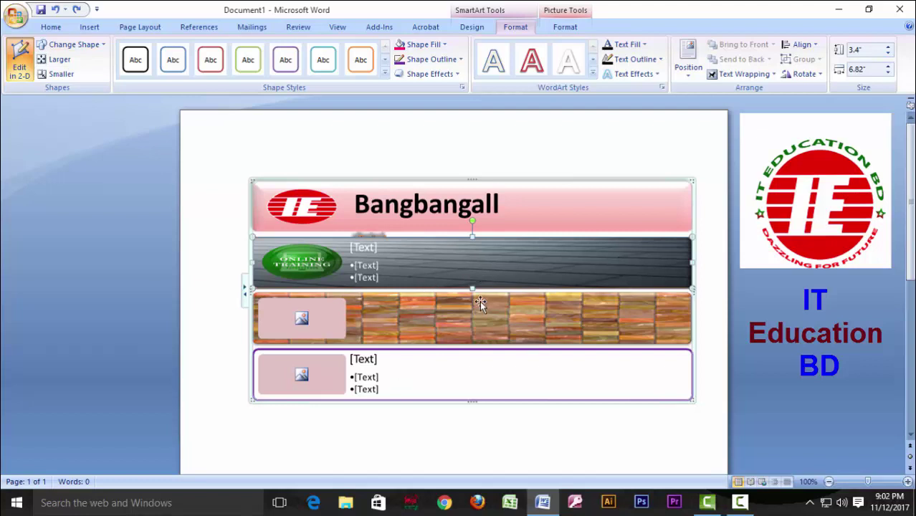
pyautogui.click(482, 213)
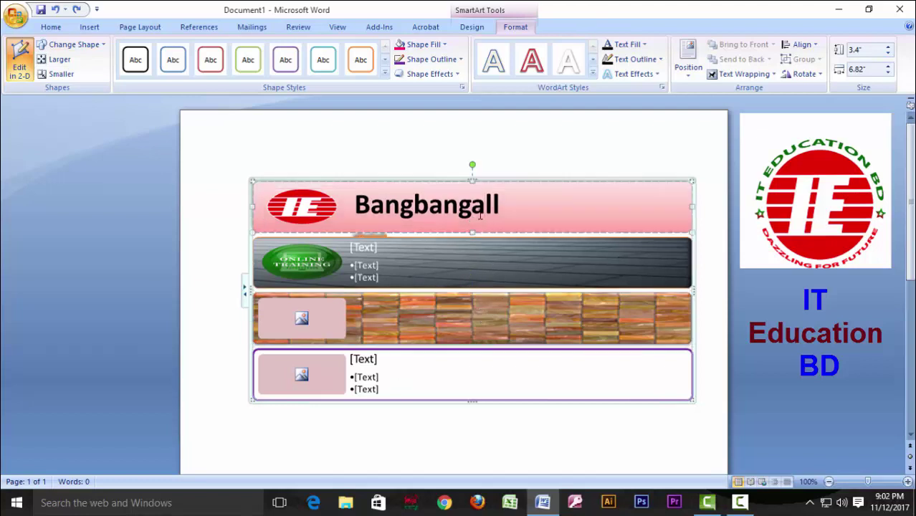
pyautogui.click(481, 266)
pyautogui.keyDown('ctrl'); pyautogui.click(506, 314); pyautogui.keyUp('ctrl')
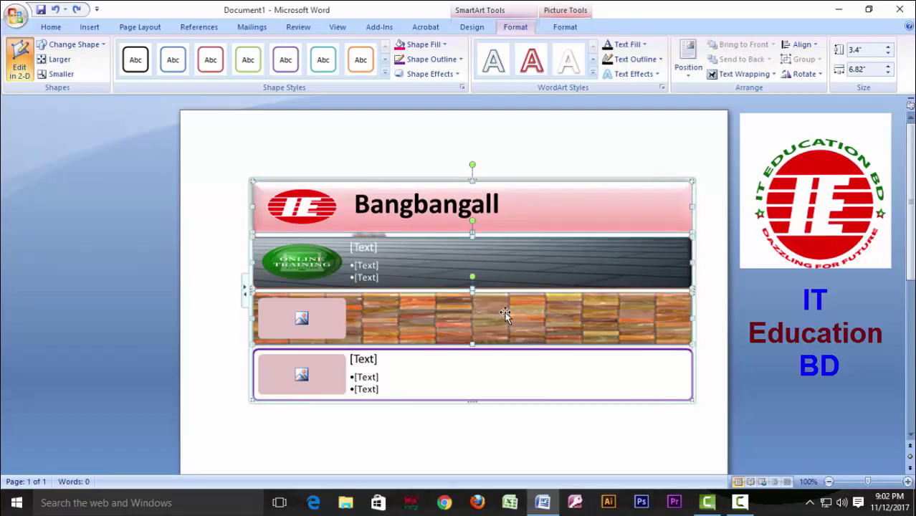
pyautogui.keyDown('ctrl'); pyautogui.click(528, 368); pyautogui.keyUp('ctrl')
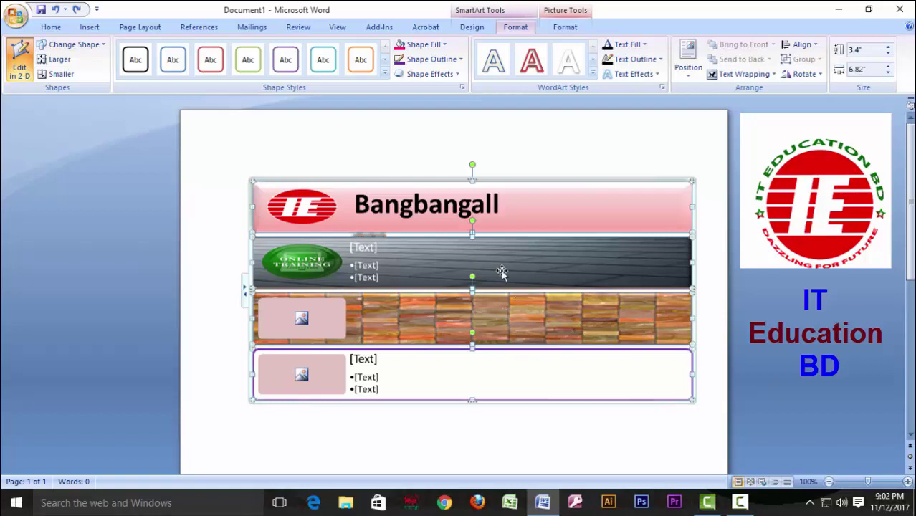
pyautogui.click(819, 75)
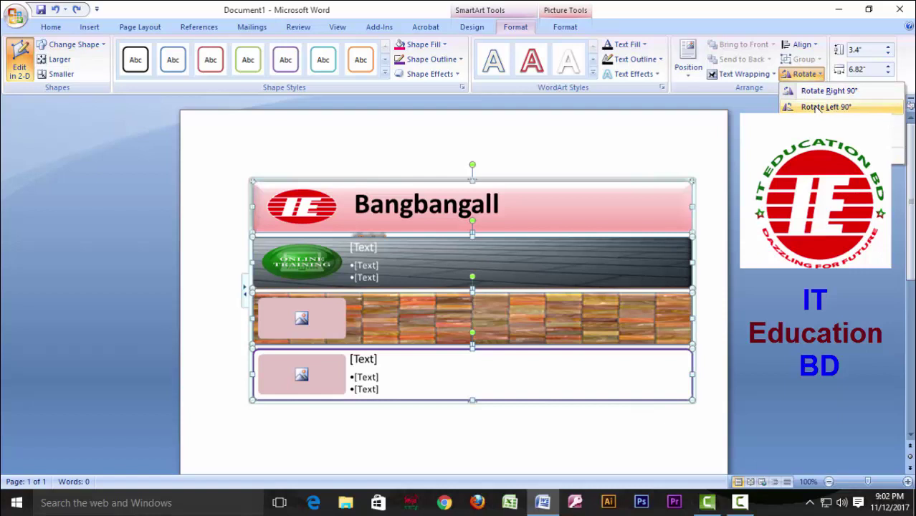
pyautogui.click(817, 107)
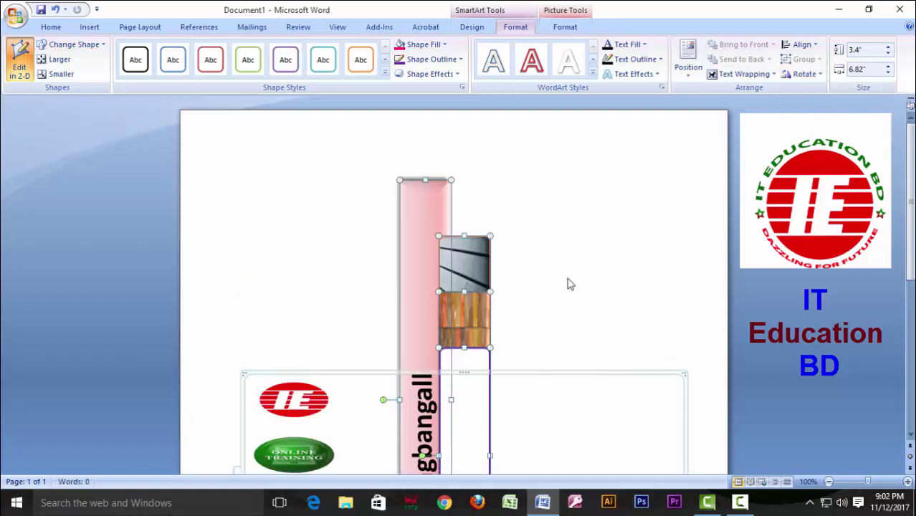
pyautogui.scroll(-3, 568, 285)
pyautogui.scroll(-5, 568, 285)
pyautogui.scroll(2, 567, 284)
pyautogui.scroll(-2, 567, 285)
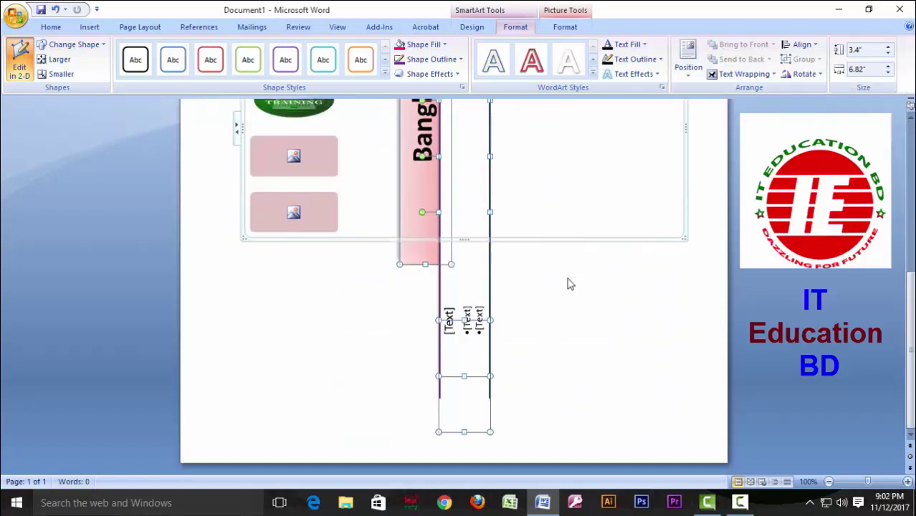
pyautogui.scroll(4, 567, 285)
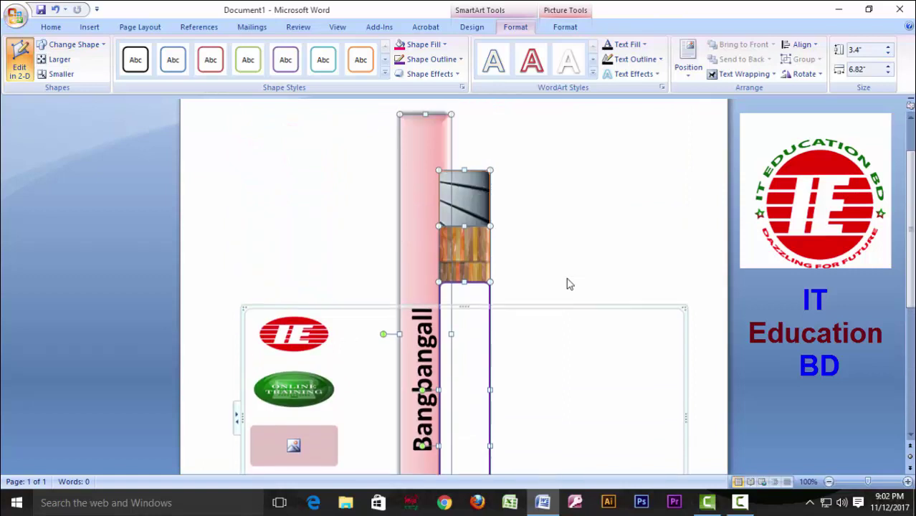
pyautogui.hotkey('ctrl', 'z')
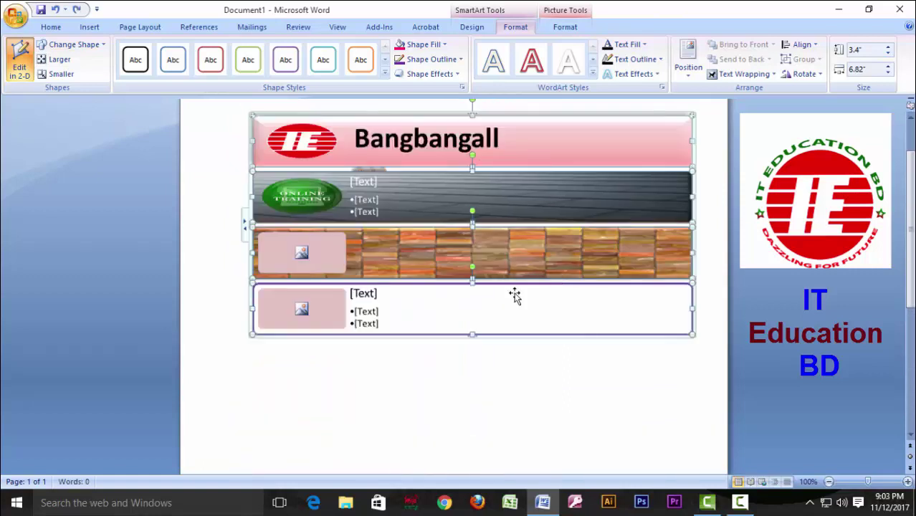
pyautogui.click(513, 207)
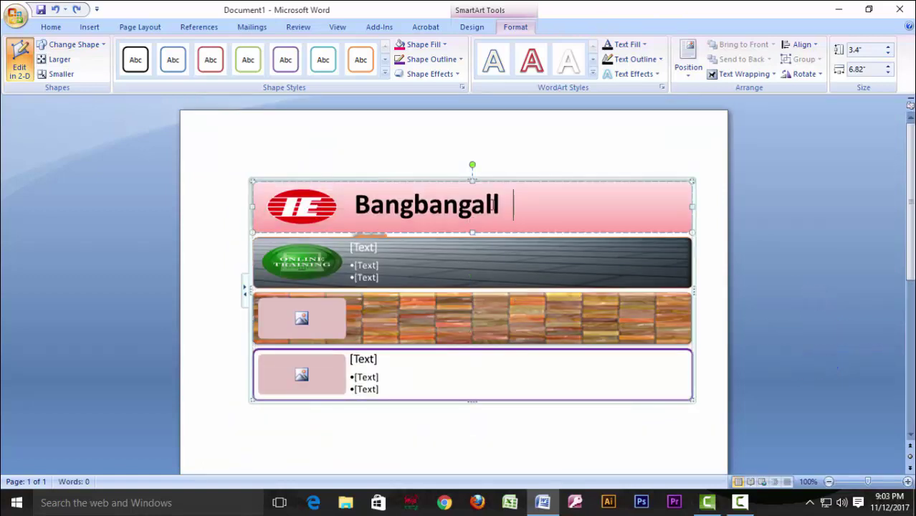